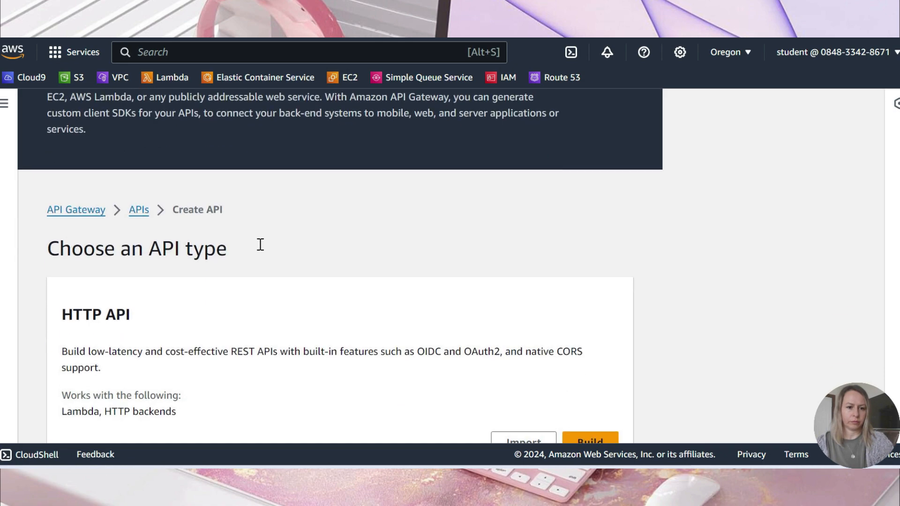
# - Start building a new public REST API and name it itemsAPI
pyautogui.scroll(-3, 272, 243)
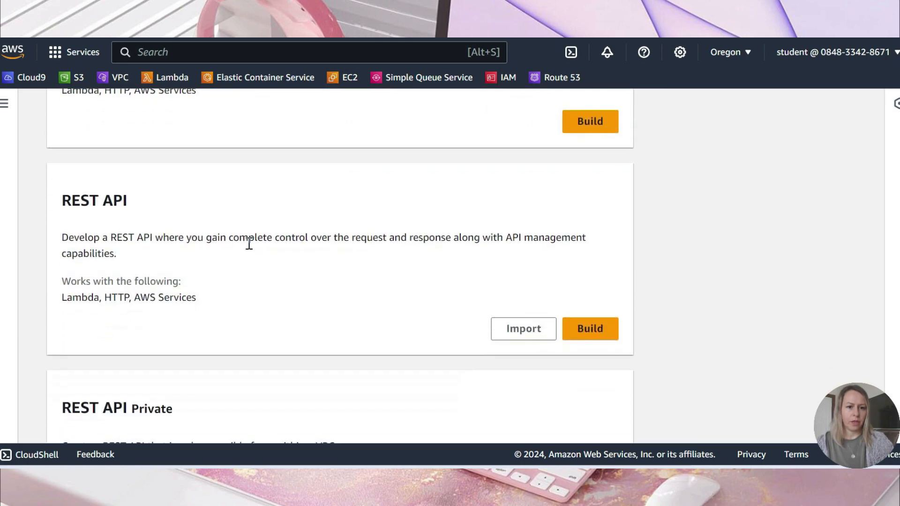
pyautogui.click(594, 336)
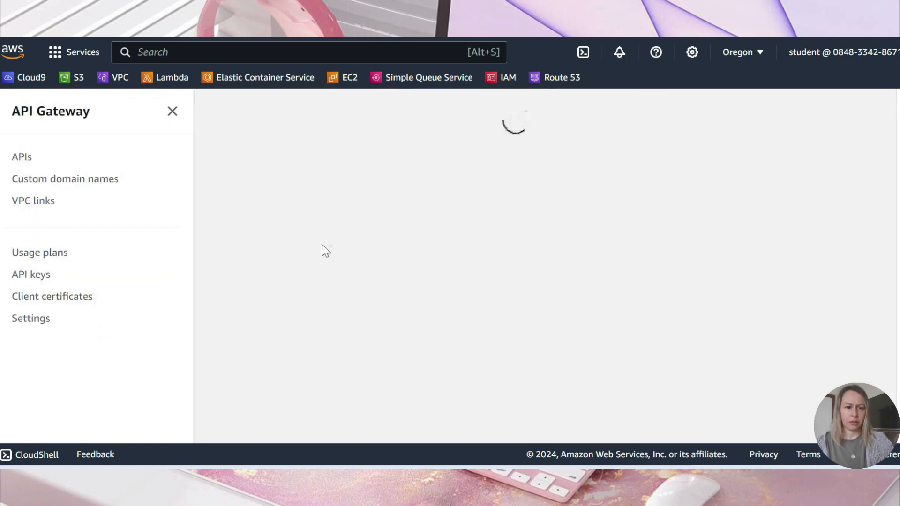
pyautogui.scroll(-2, 186, 253)
pyautogui.click(115, 309)
pyautogui.write('item')
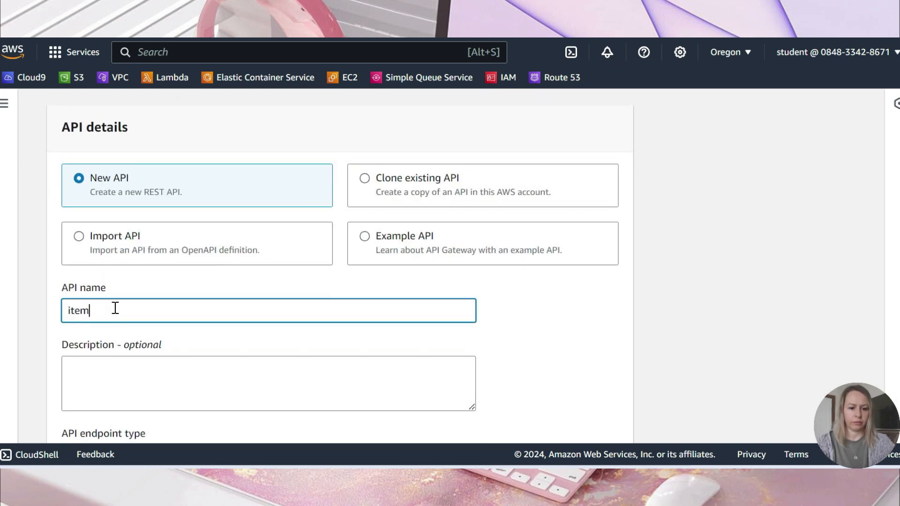
pyautogui.write('IP')
pyautogui.press('BackSpace')
pyautogui.press('BackSpace')
pyautogui.write('API')
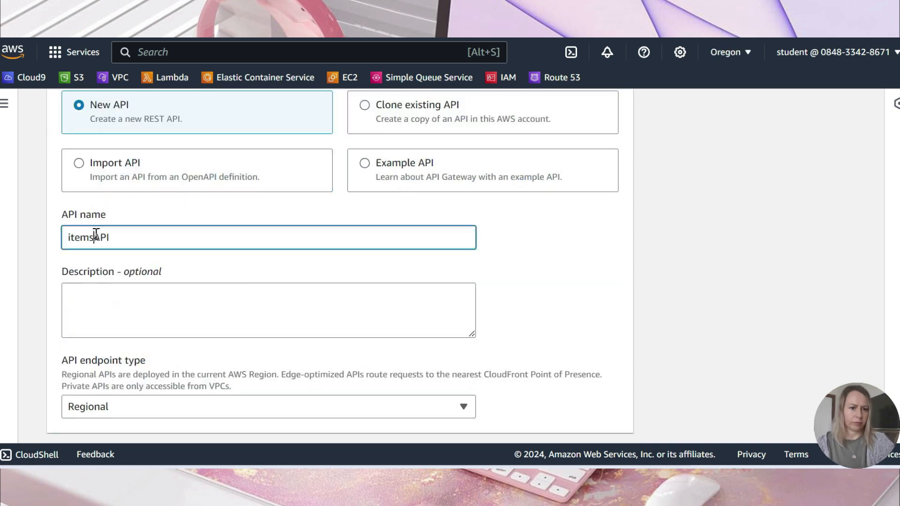
# - Enter the description "Retrieves mock item data", keep the Regional endpoint type and create the API
pyautogui.click(89, 308)
pyautogui.write('Retrieves mock item data')
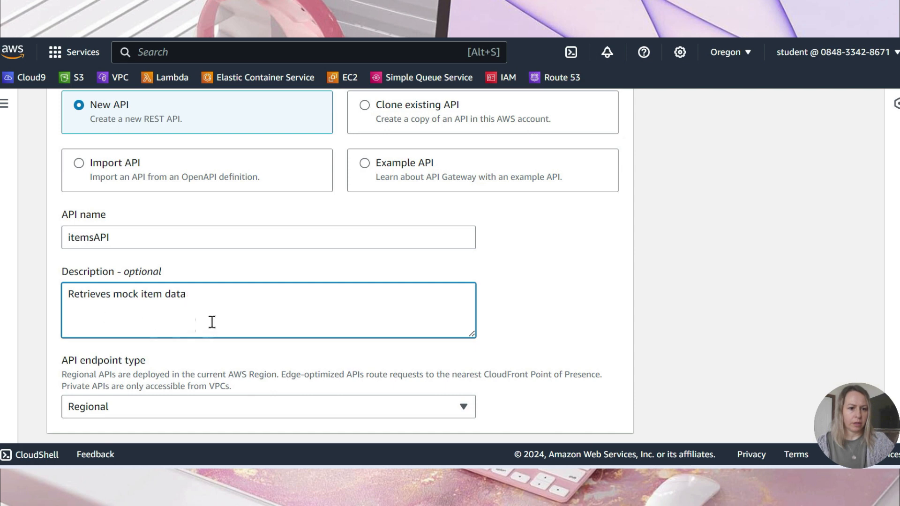
pyautogui.scroll(-2, 211, 319)
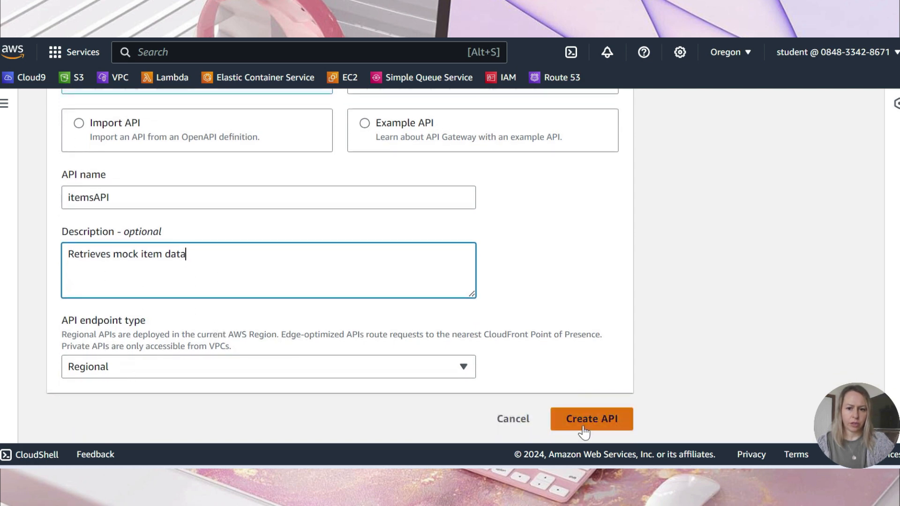
pyautogui.click(377, 370)
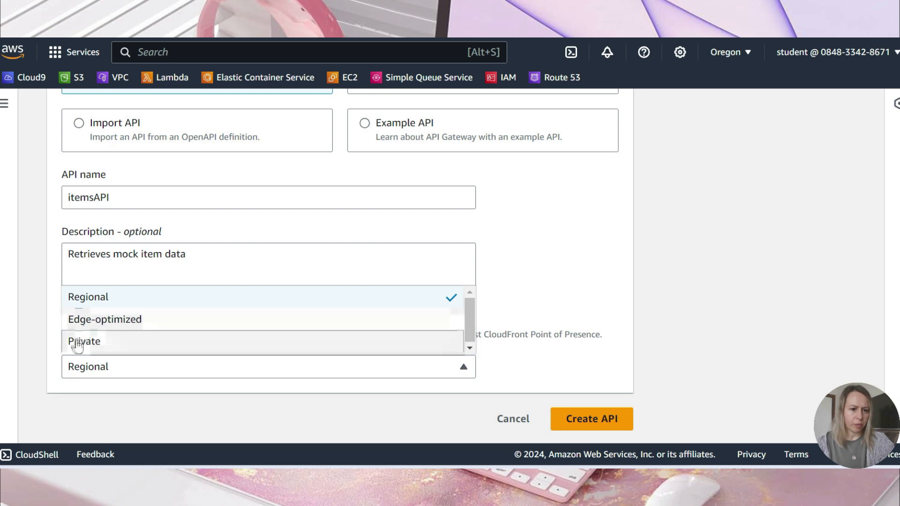
pyautogui.click(544, 315)
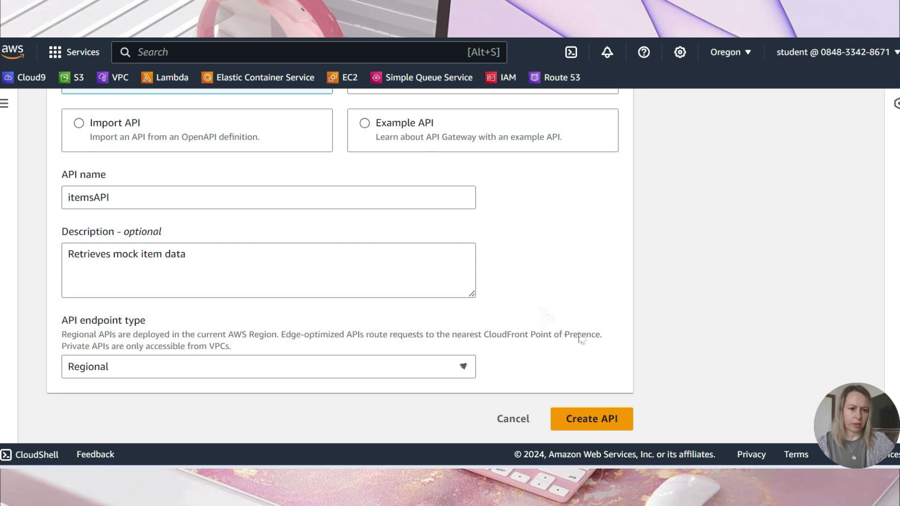
pyautogui.click(583, 420)
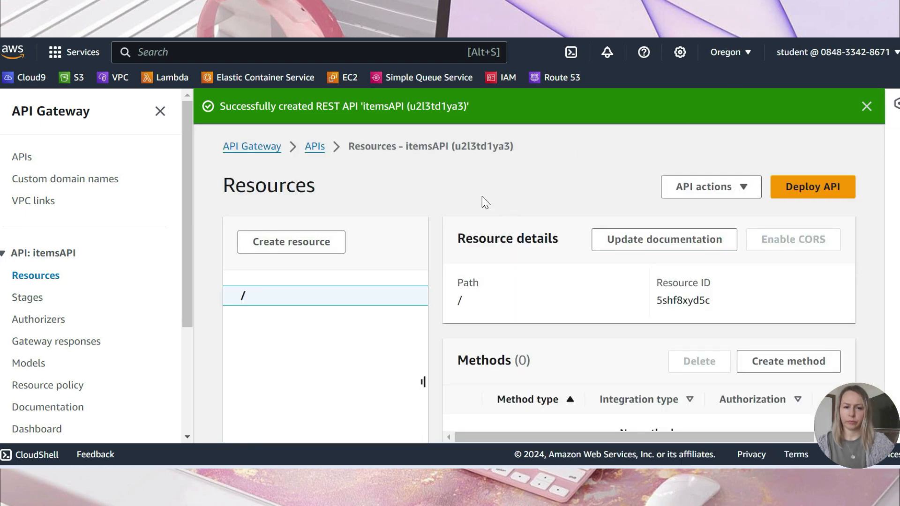
# - Open itemsAPI from the list of APIs and look over its resources and methods
pyautogui.click(314, 147)
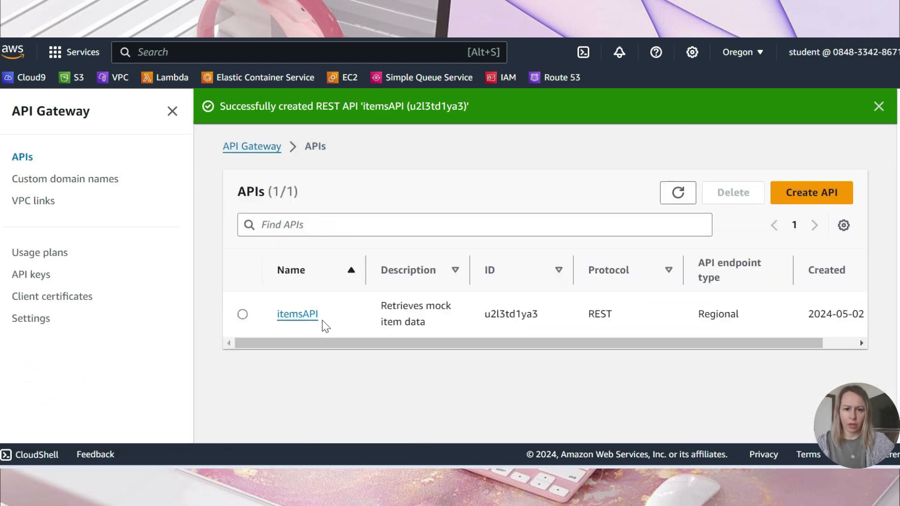
pyautogui.click(300, 315)
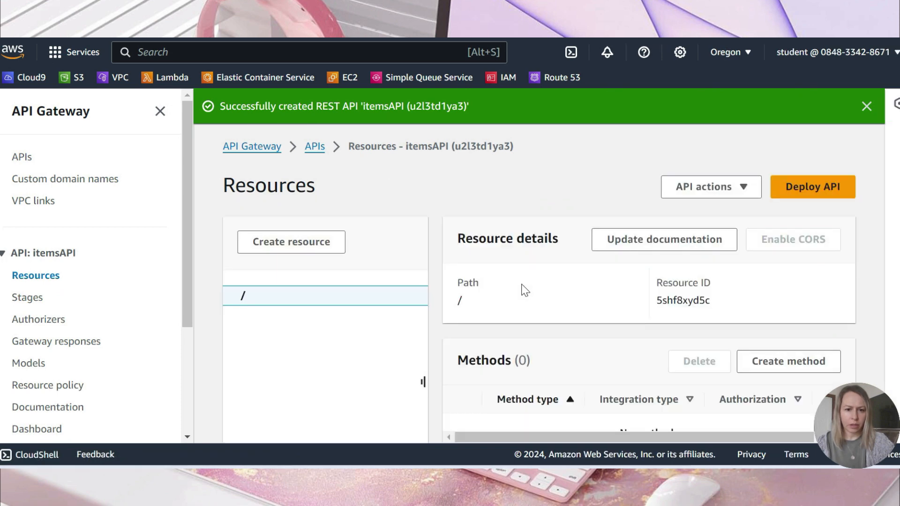
pyautogui.scroll(-2, 605, 296)
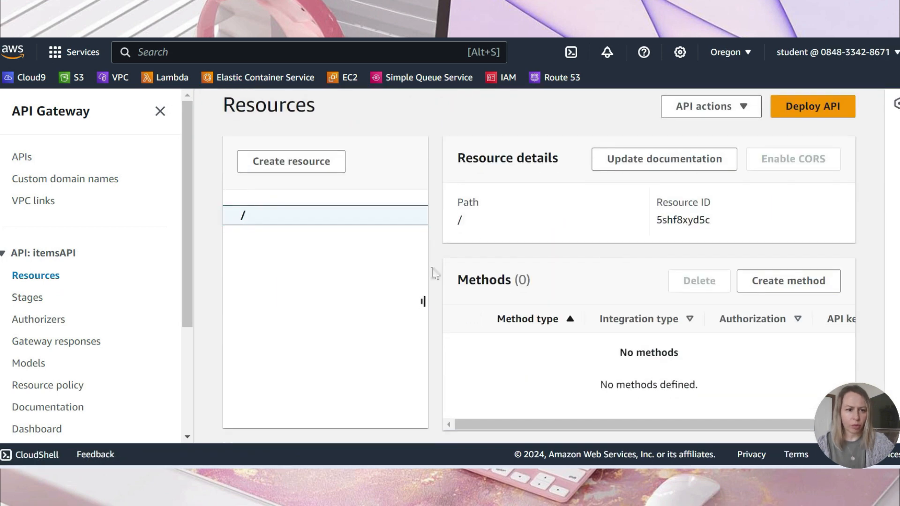
# - Start a new data model for itemsAPI and name it item, following the lab instructions
pyautogui.click(30, 366)
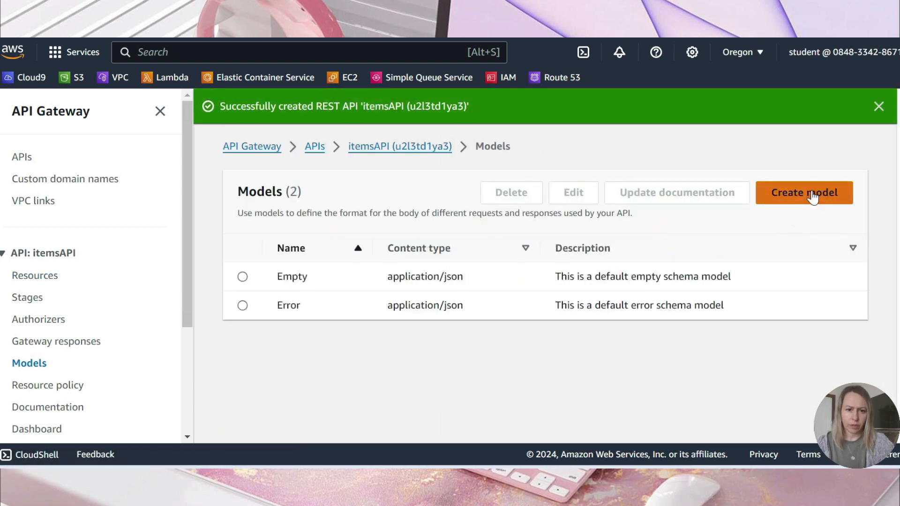
pyautogui.click(815, 199)
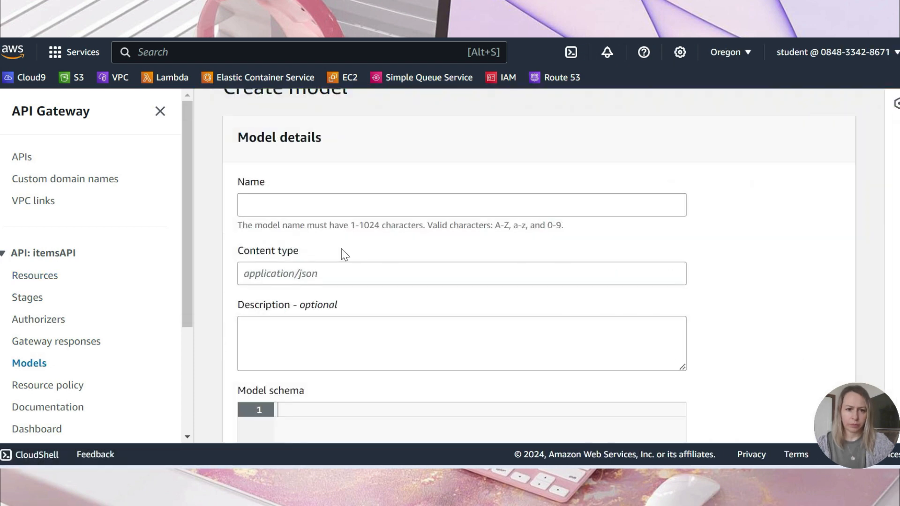
pyautogui.click(814, 34)
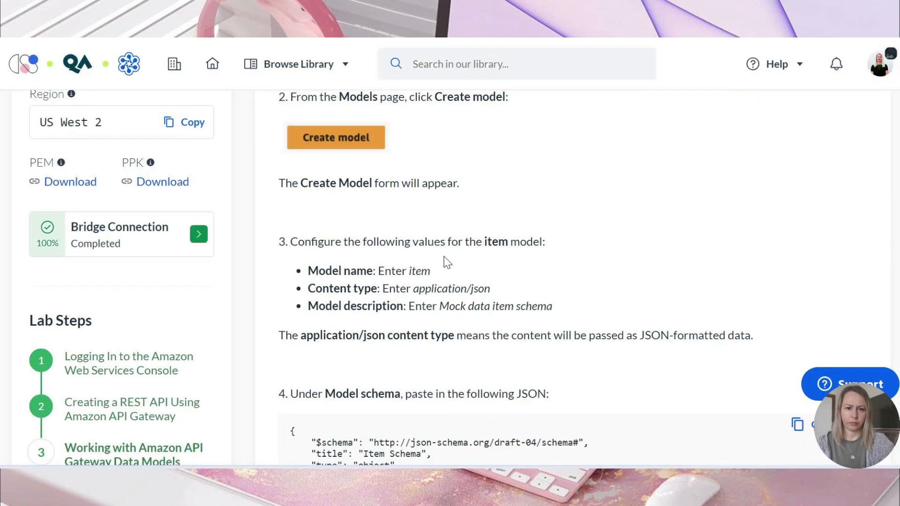
pyautogui.moveTo(433, 272); pyautogui.dragTo(405, 271)
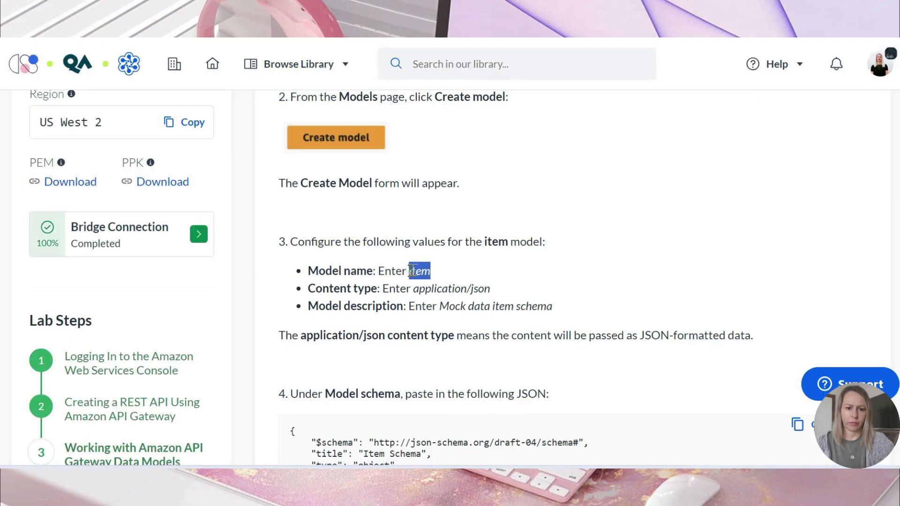
pyautogui.hotkey('alt', 'Tab')
pyautogui.click(303, 241)
pyautogui.write('item')
# - Copy application/json from the lab instructions into the item model's content type, without a leading space
pyautogui.hotkey('alt', 'Tab')
pyautogui.moveTo(491, 289); pyautogui.dragTo(413, 287)
pyautogui.hotkey('ctrl', 'c')
pyautogui.hotkey('alt', 'Tab')
pyautogui.click(302, 320)
pyautogui.hotkey('ctrl', 'v')
pyautogui.click(249, 320)
pyautogui.press('BackSpace')
# - Copy "Mock data item schema" from the lab instructions into the item model's description
pyautogui.click(321, 377)
pyautogui.hotkey('alt', 'Tab')
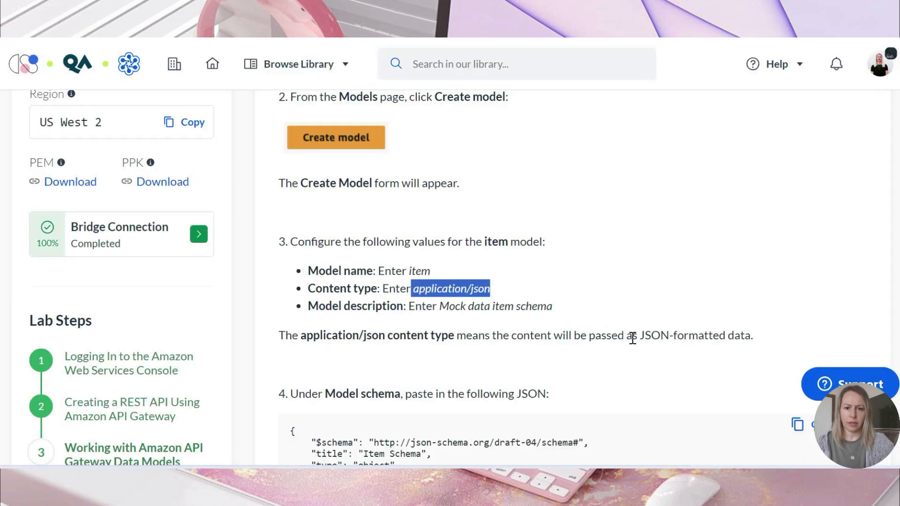
pyautogui.moveTo(560, 308); pyautogui.dragTo(439, 305)
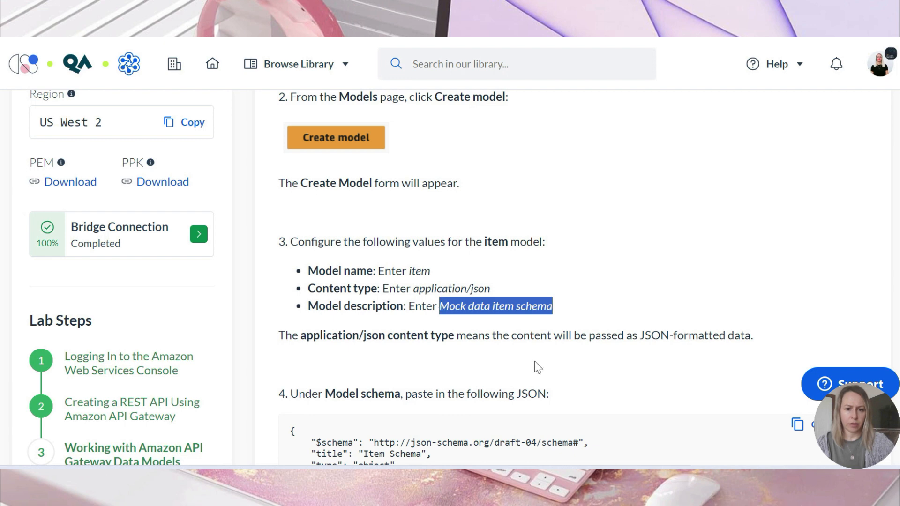
pyautogui.hotkey('alt', 'Tab')
pyautogui.hotkey('ctrl', 'v')
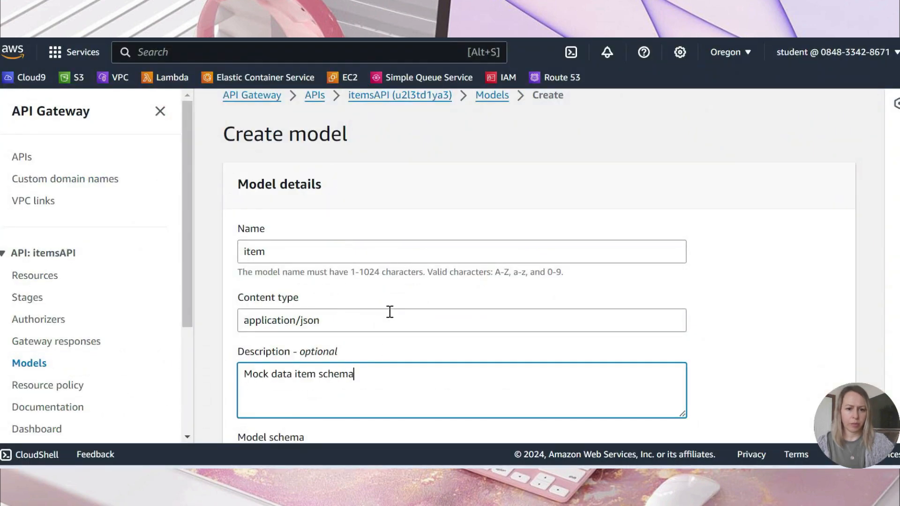
# - Switch to the lab instructions and copy the Item Schema JSON code
pyautogui.scroll(-5, 468, 315)
pyautogui.scroll(-3, 554, 296)
pyautogui.hotkey('alt', 'Tab')
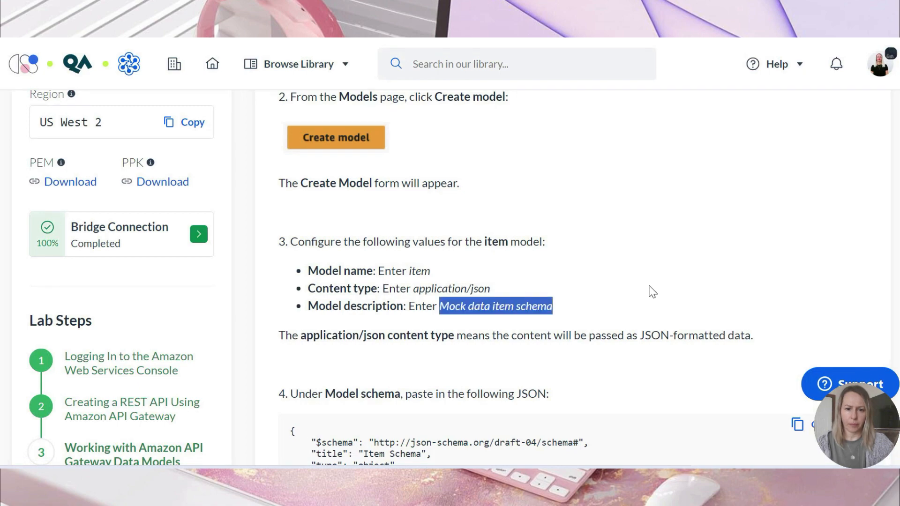
pyautogui.scroll(-3, 649, 291)
pyautogui.click(825, 278)
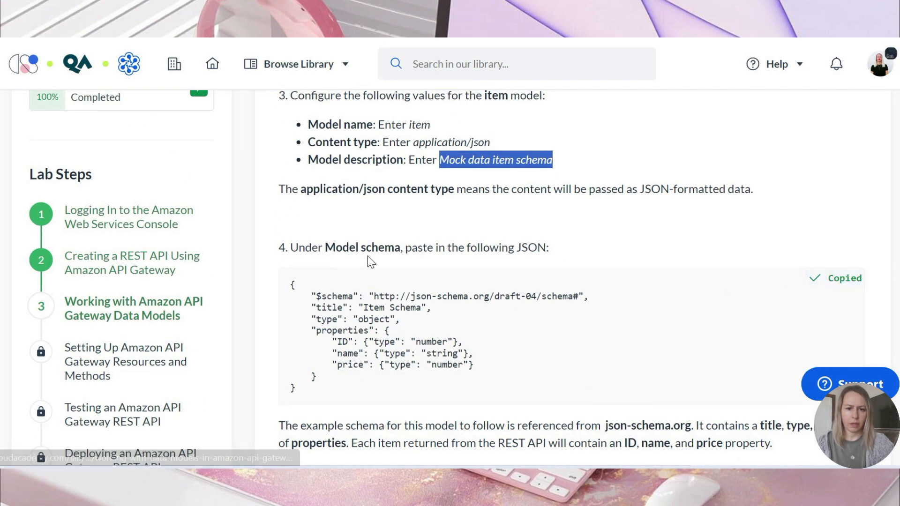
pyautogui.scroll(-3, 368, 256)
# - Paste the copied Item Schema JSON into the model schema in the AWS console and create the item model
pyautogui.hotkey('alt', 'Tab')
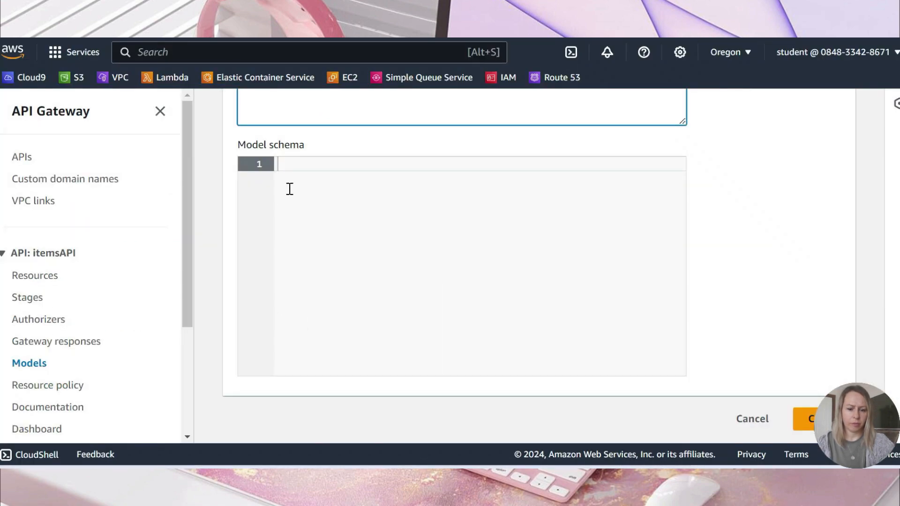
pyautogui.hotkey('ctrl', 'v')
pyautogui.hotkey('ctrl', 'z')
pyautogui.scroll(3, 422, 193)
pyautogui.click(297, 310)
pyautogui.hotkey('ctrl', 'v')
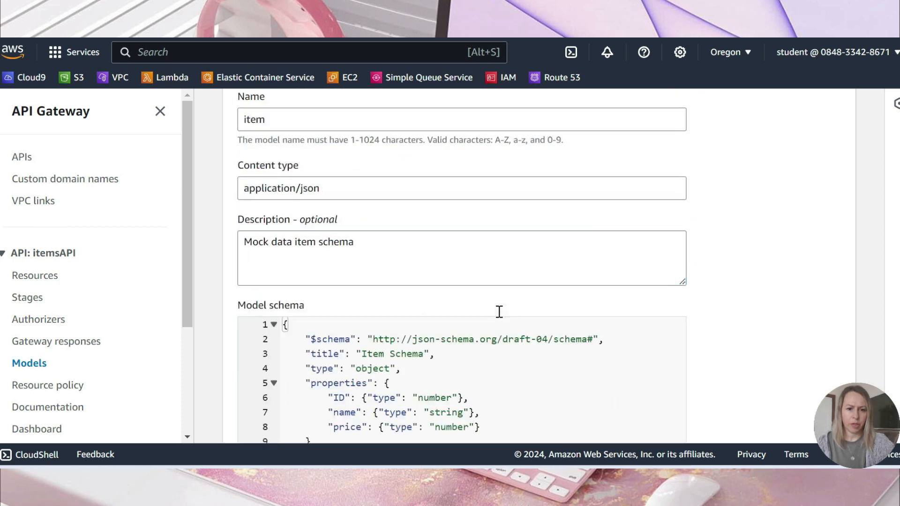
pyautogui.scroll(-3, 499, 311)
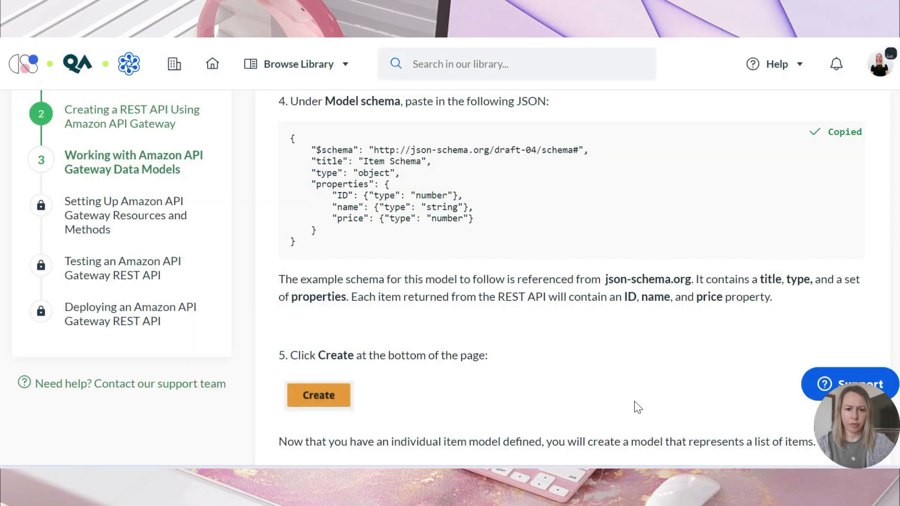
pyautogui.scroll(-1, 639, 407)
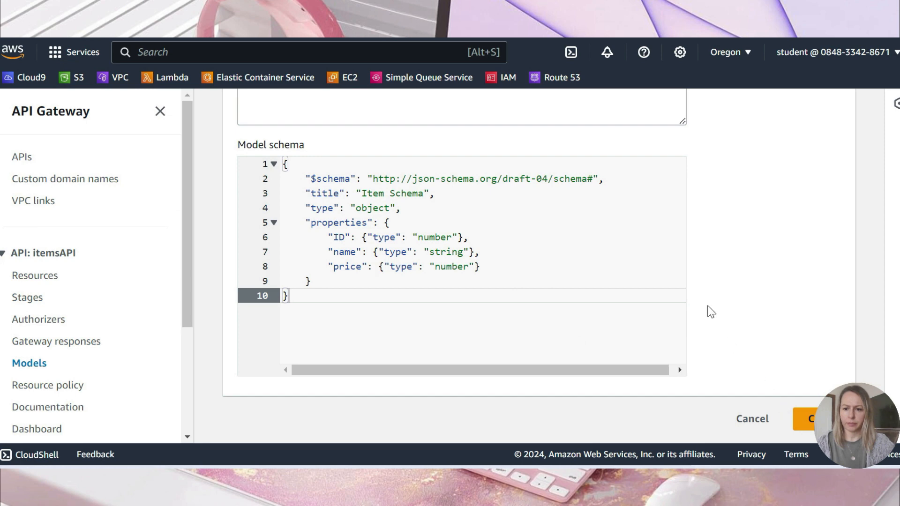
pyautogui.scroll(1, 712, 311)
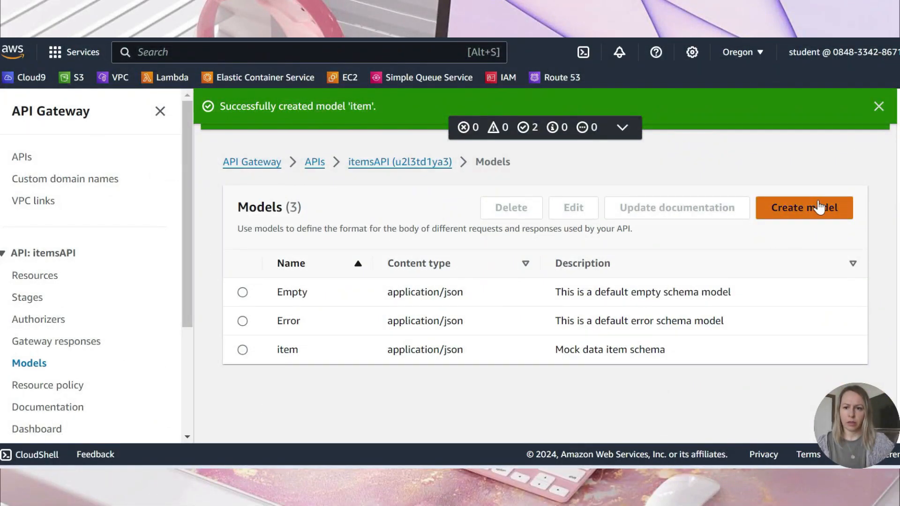
# - Start a second model and copy the name items into it from the lab instructions
pyautogui.click(898, 187)
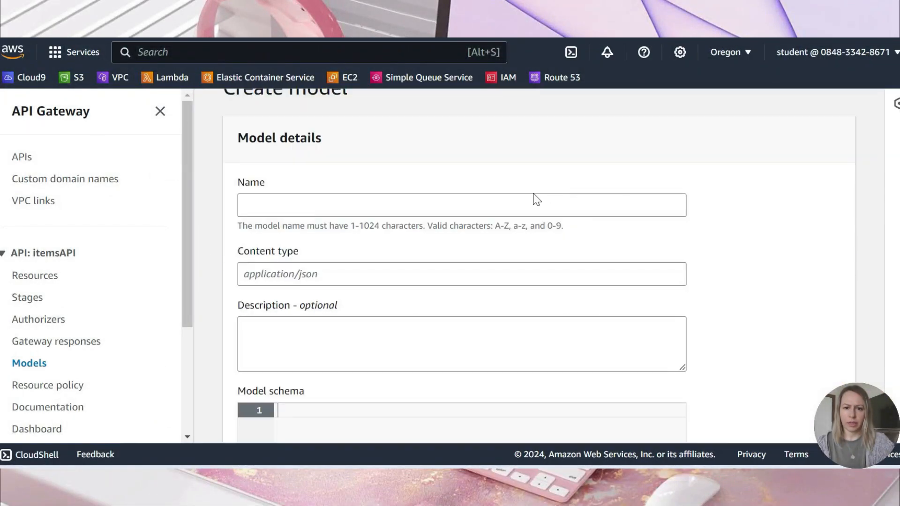
pyautogui.click(363, 208)
pyautogui.hotkey('alt', 'Tab')
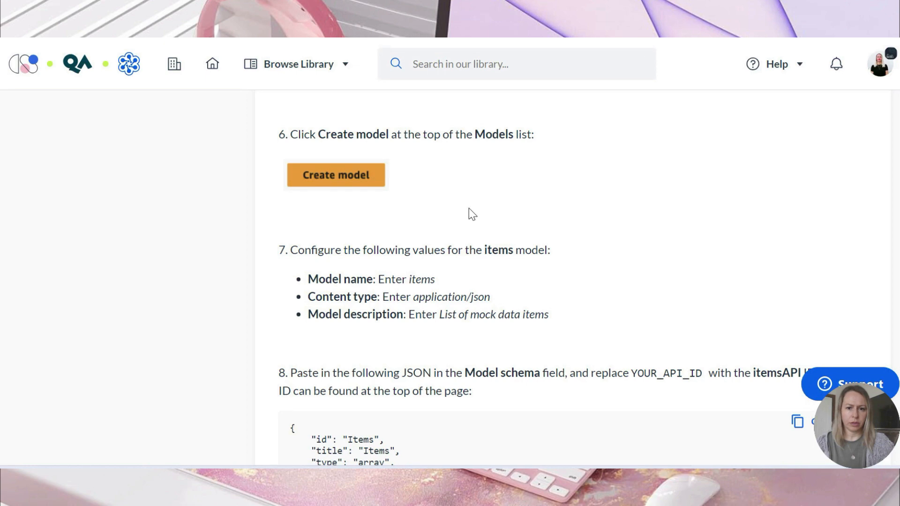
pyautogui.scroll(-1, 470, 214)
pyautogui.moveTo(436, 209); pyautogui.dragTo(412, 206)
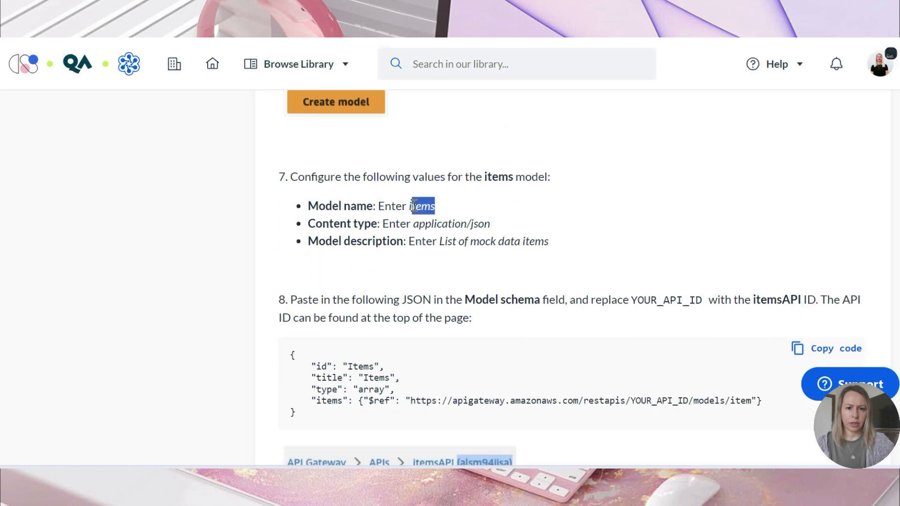
pyautogui.hotkey('ctrl', 'c')
pyautogui.hotkey('alt', 'Tab')
pyautogui.hotkey('ctrl', 'v')
# - Copy application/json from the lab instructions into the items model's content type
pyautogui.hotkey('alt', 'Tab')
pyautogui.moveTo(496, 233); pyautogui.dragTo(413, 226)
pyautogui.hotkey('ctrl', 'c')
pyautogui.hotkey('alt', 'Tab')
pyautogui.click(311, 268)
pyautogui.hotkey('ctrl', 'v')
# - Copy "List of mock data items" from the lab instructions into the items model's description
pyautogui.hotkey('alt', 'Tab')
pyautogui.moveTo(567, 244); pyautogui.dragTo(440, 244)
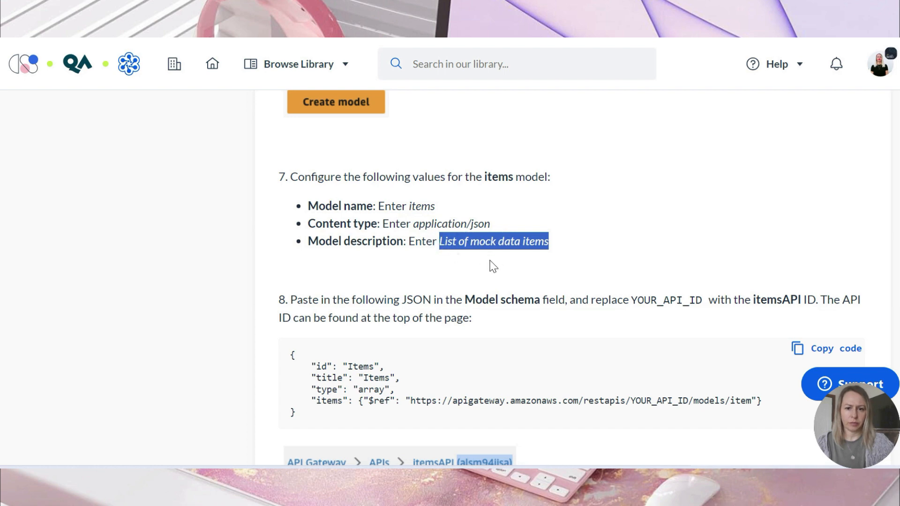
pyautogui.hotkey('ctrl', 'c')
pyautogui.hotkey('alt', 'Tab')
pyautogui.click(295, 334)
pyautogui.hotkey('ctrl', 'v')
pyautogui.scroll(-2, 516, 281)
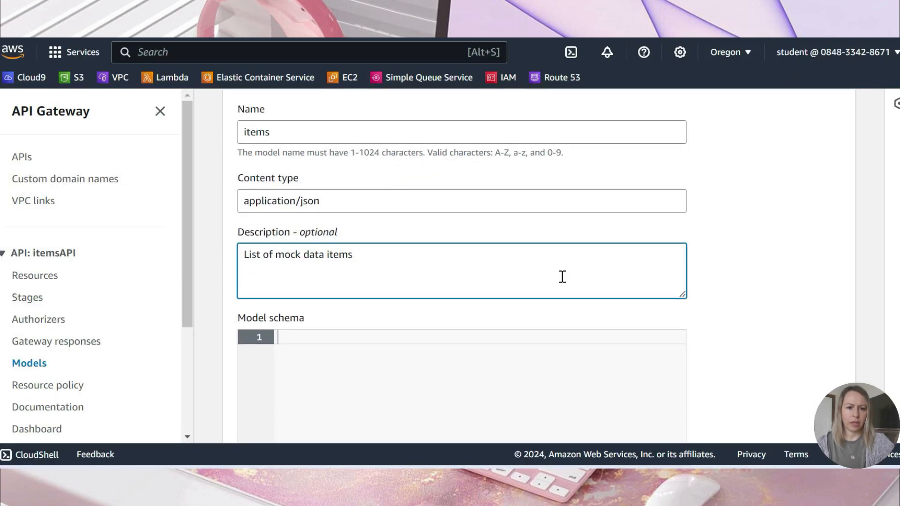
# - Copy the Items array JSON with the YOUR_API_ID placeholder from the lab instructions into the items model's schema
pyautogui.hotkey('alt', 'Tab')
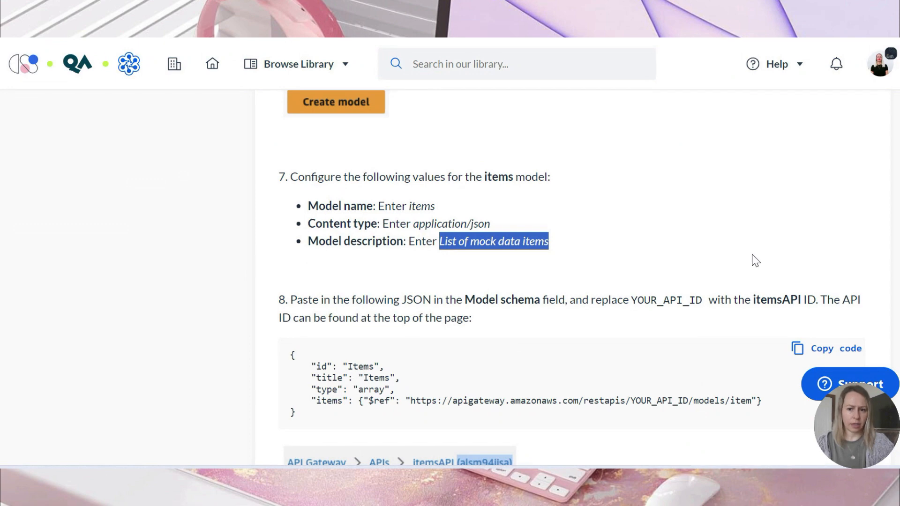
pyautogui.scroll(-5, 753, 259)
pyautogui.click(834, 136)
pyautogui.hotkey('alt', 'Tab')
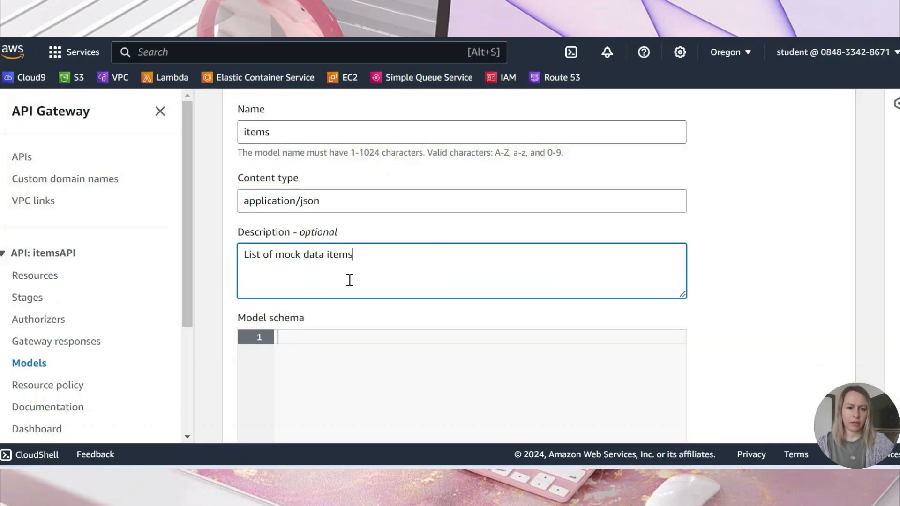
pyautogui.click(306, 344)
pyautogui.hotkey('ctrl', 'v')
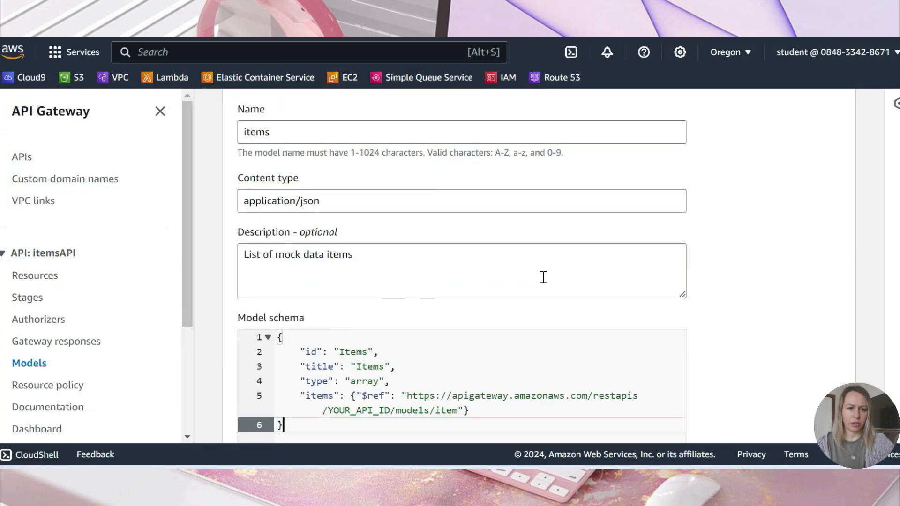
pyautogui.scroll(-3, 670, 255)
pyautogui.scroll(-1, 732, 258)
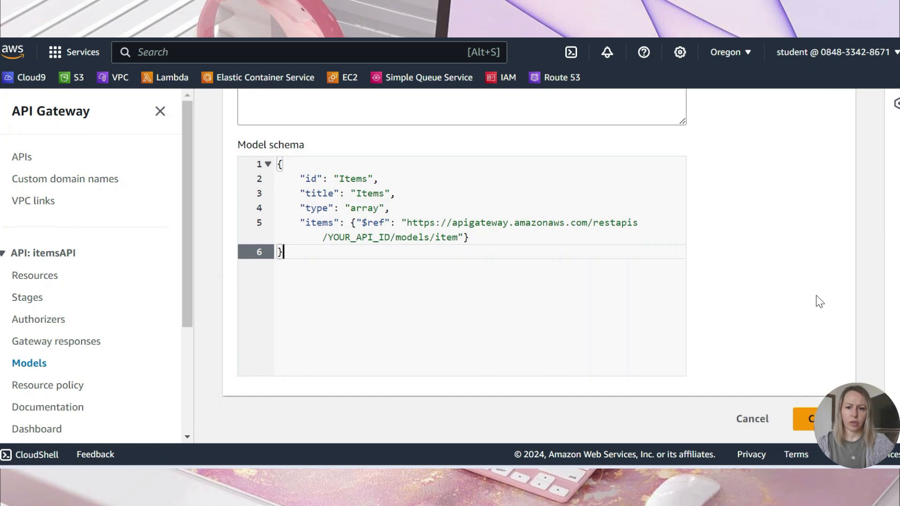
# - Try to create the items model, and copy the itemsAPI API ID u2l3td1ya3 from the page
pyautogui.click(807, 419)
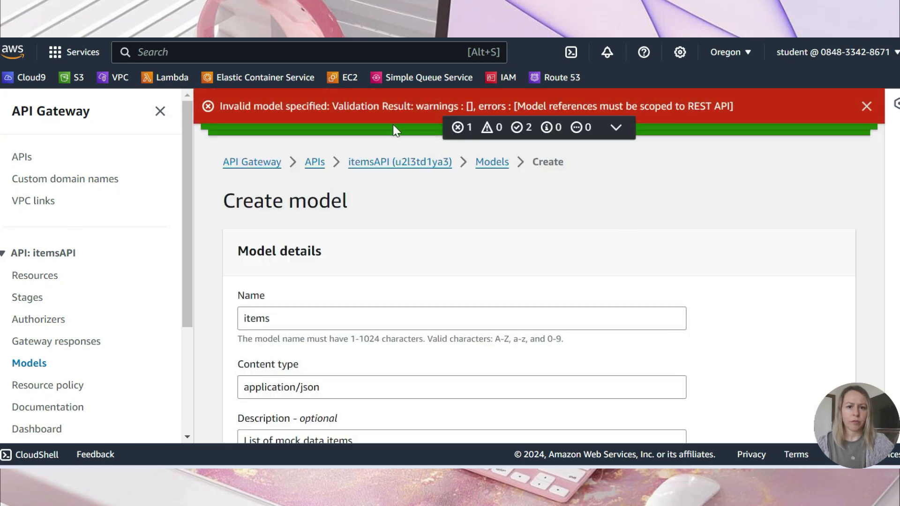
pyautogui.scroll(-4, 828, 41)
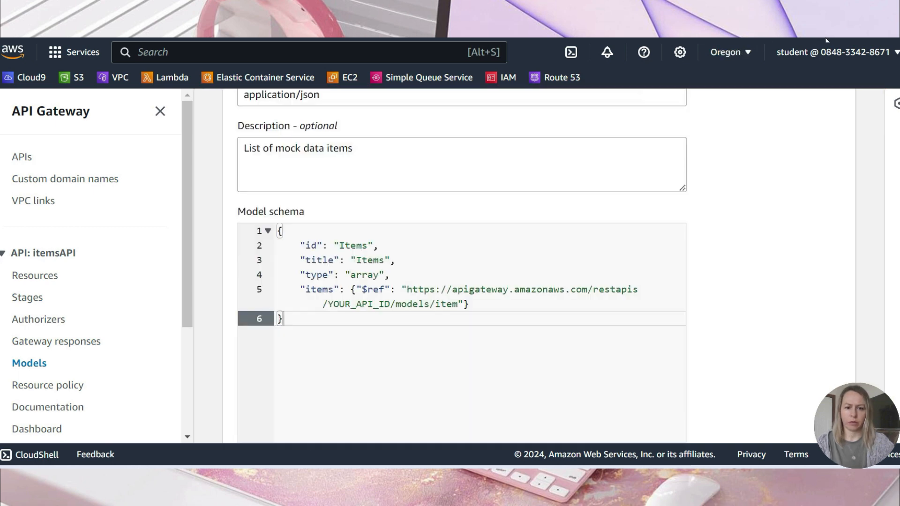
pyautogui.moveTo(391, 305); pyautogui.dragTo(330, 304)
pyautogui.scroll(4, 456, 300)
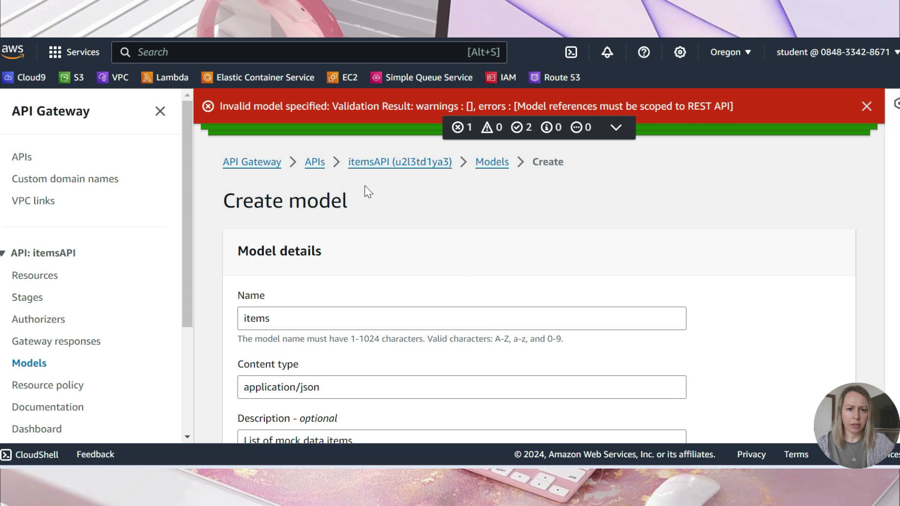
pyautogui.moveTo(464, 162); pyautogui.dragTo(397, 160)
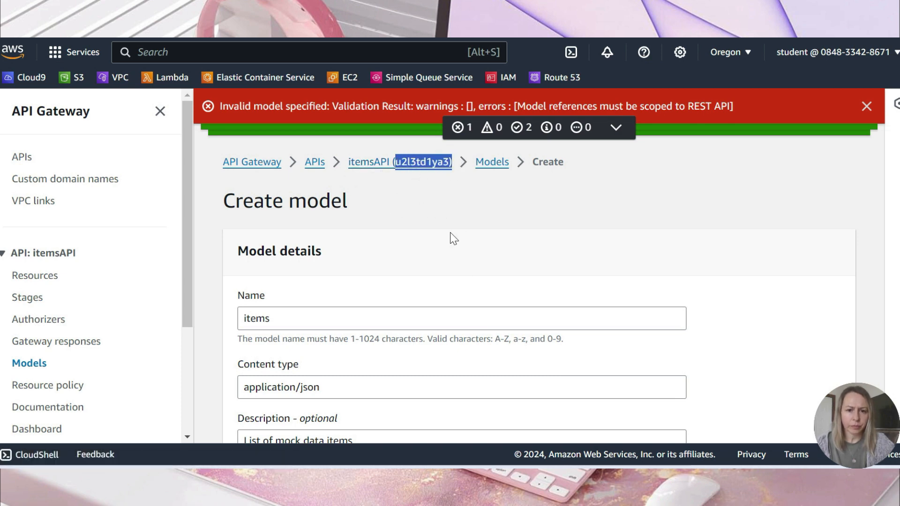
# - Replace the YOUR_API_ID placeholder in the items model's schema with u2l3td1ya3 and create the model
pyautogui.scroll(-8, 452, 282)
pyautogui.click(388, 240)
pyautogui.moveTo(393, 236); pyautogui.dragTo(328, 237)
pyautogui.hotkey('ctrl', 'v')
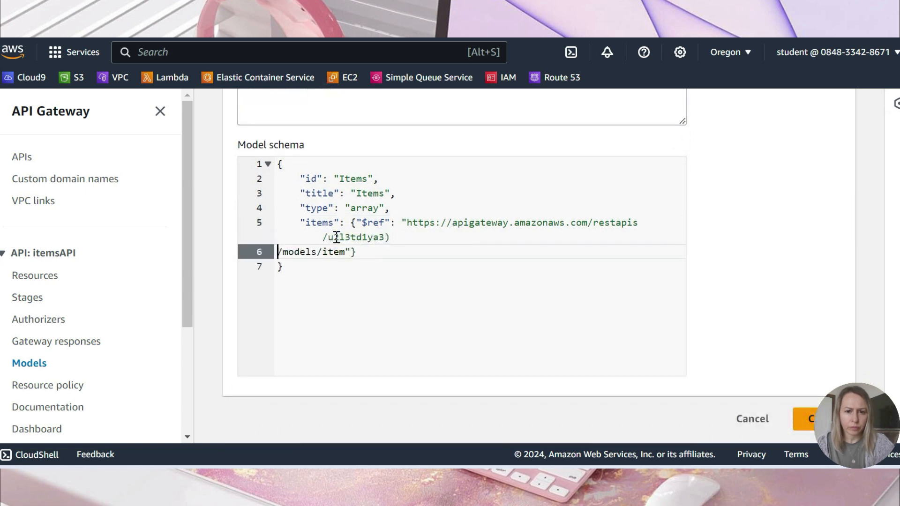
pyautogui.press('BackSpace')
pyautogui.press('BackSpace')
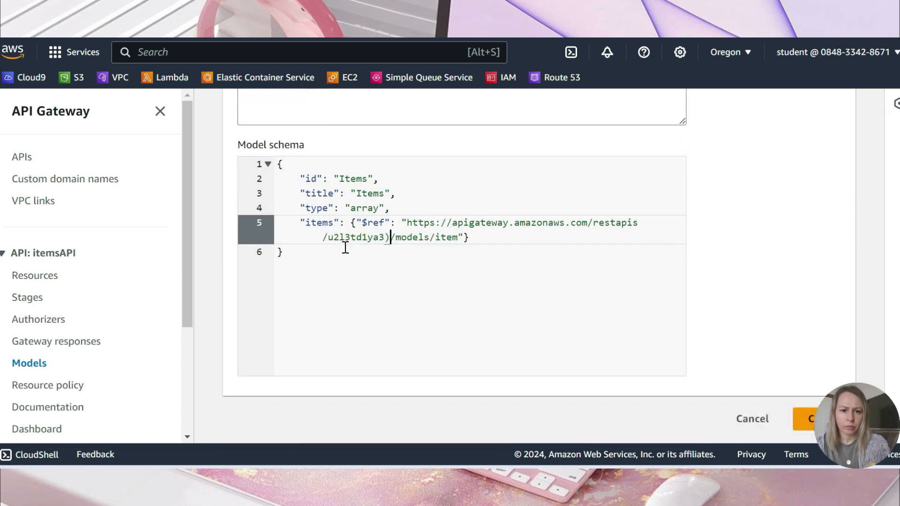
pyautogui.click(501, 233)
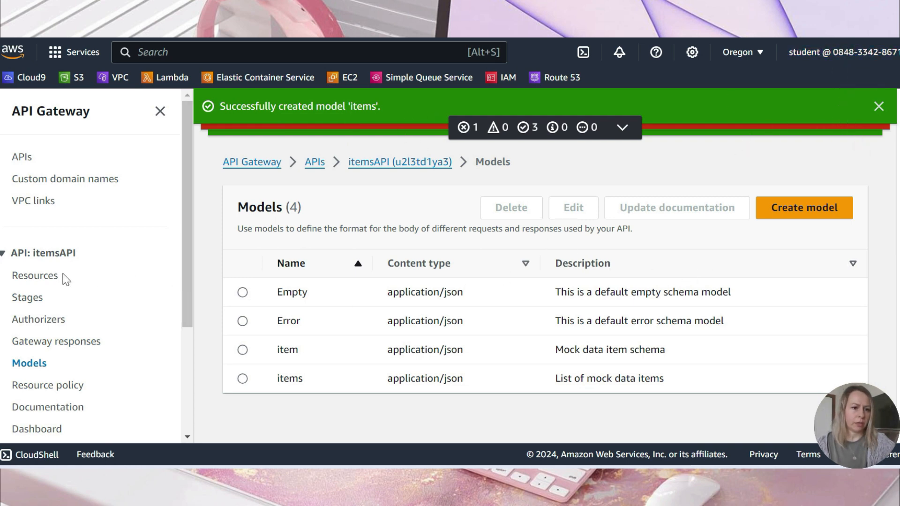
# - Create a resource named items under the root path / of itemsAPI
pyautogui.click(39, 277)
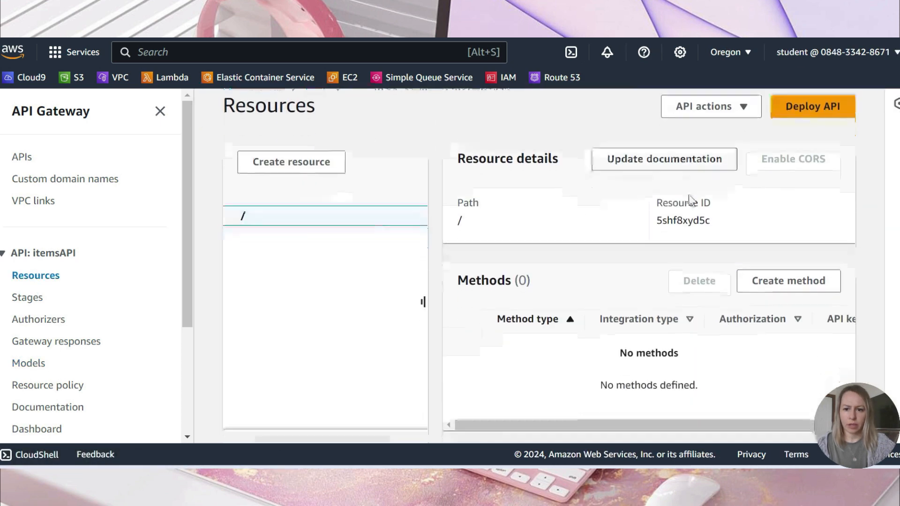
pyautogui.click(328, 265)
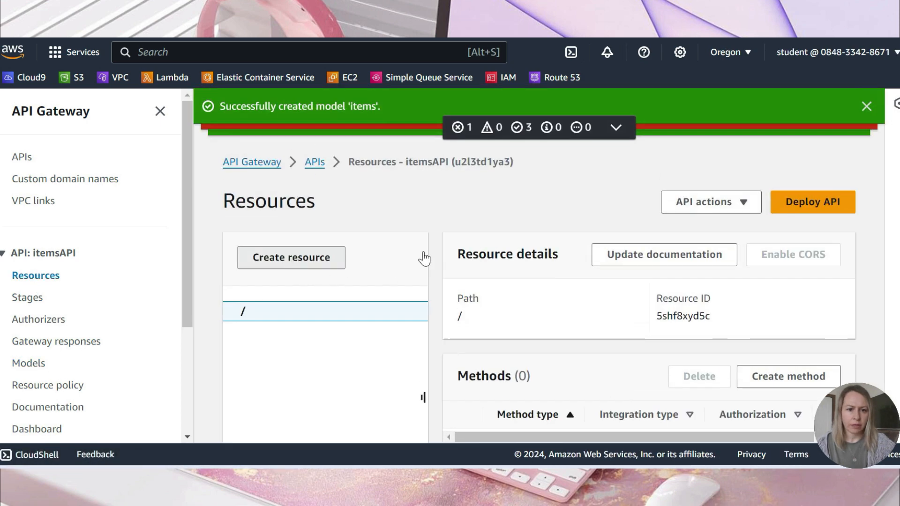
pyautogui.click(414, 322)
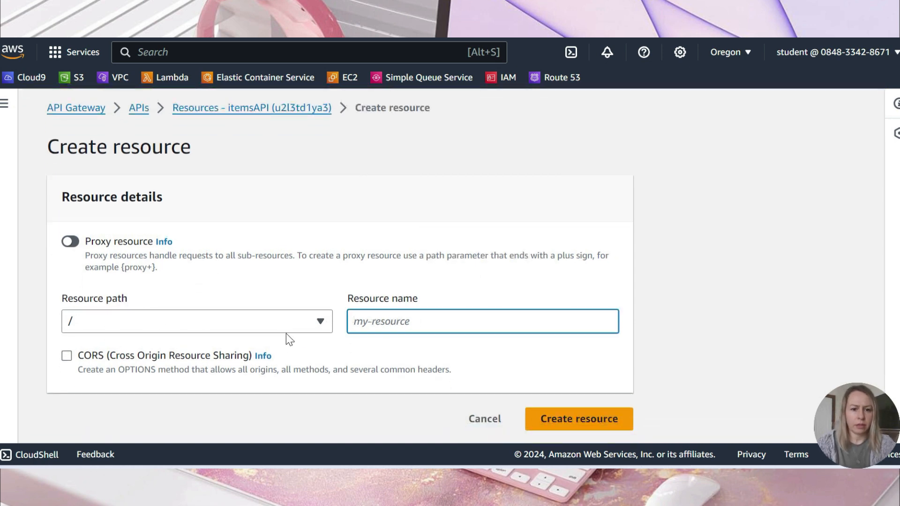
pyautogui.write('items')
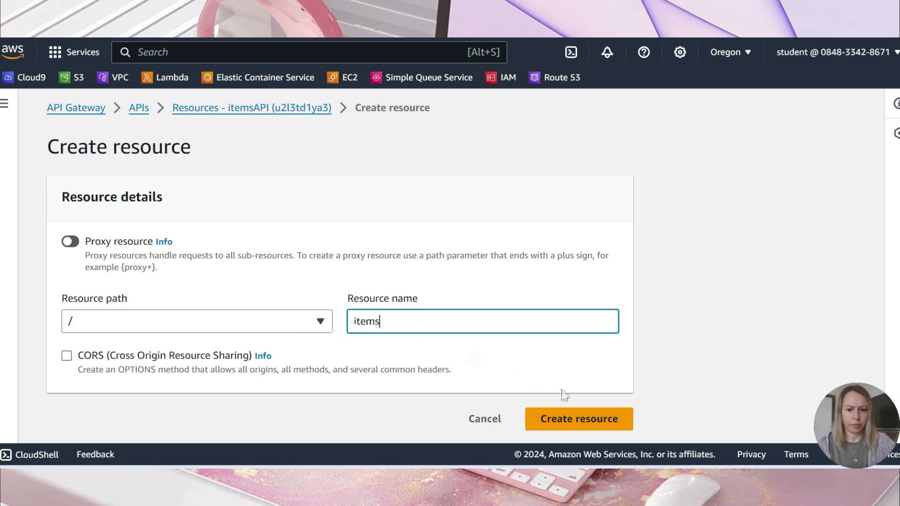
pyautogui.click(599, 420)
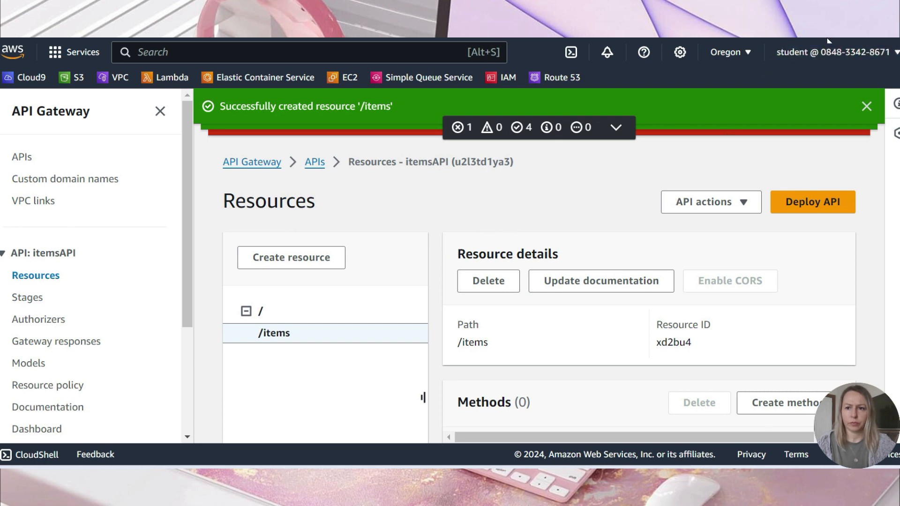
# - Create a GET method on the /items resource with the Mock integration type
pyautogui.scroll(-1, 552, 252)
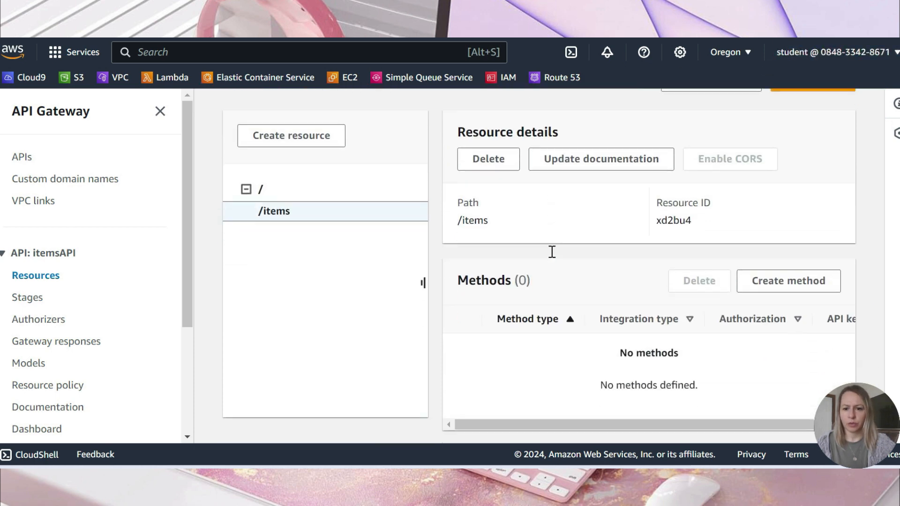
pyautogui.click(812, 285)
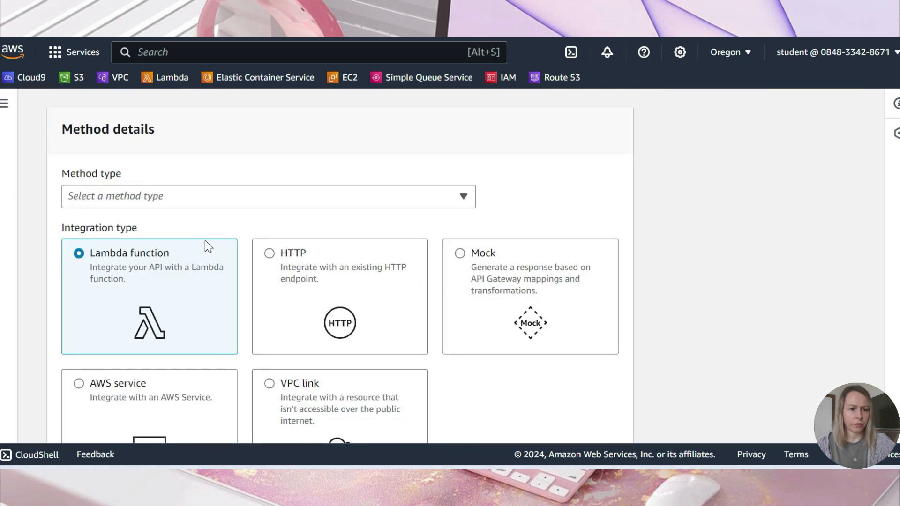
pyautogui.scroll(-1, 204, 240)
pyautogui.click(201, 134)
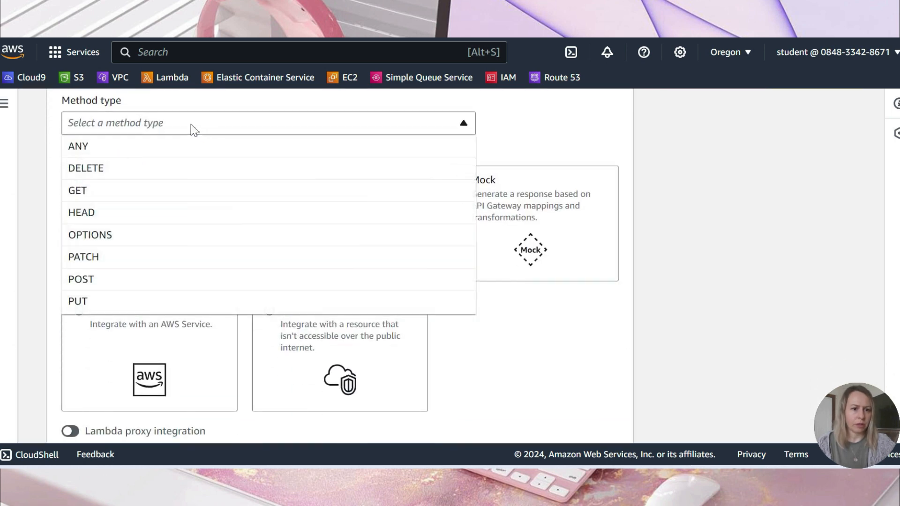
pyautogui.click(76, 191)
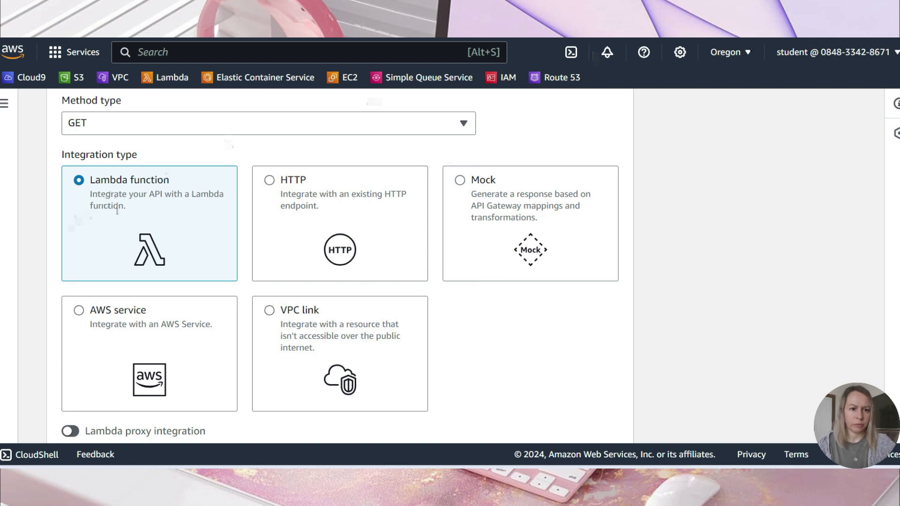
pyautogui.click(461, 181)
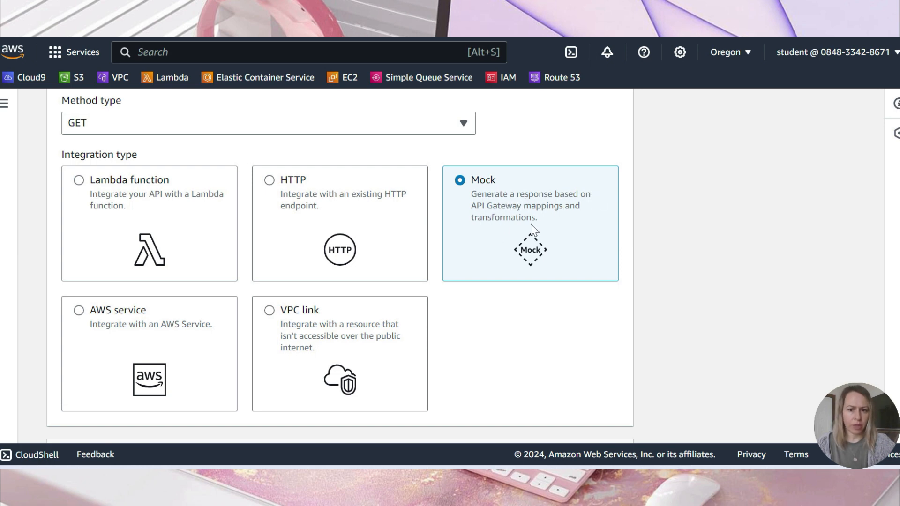
pyautogui.scroll(-5, 534, 227)
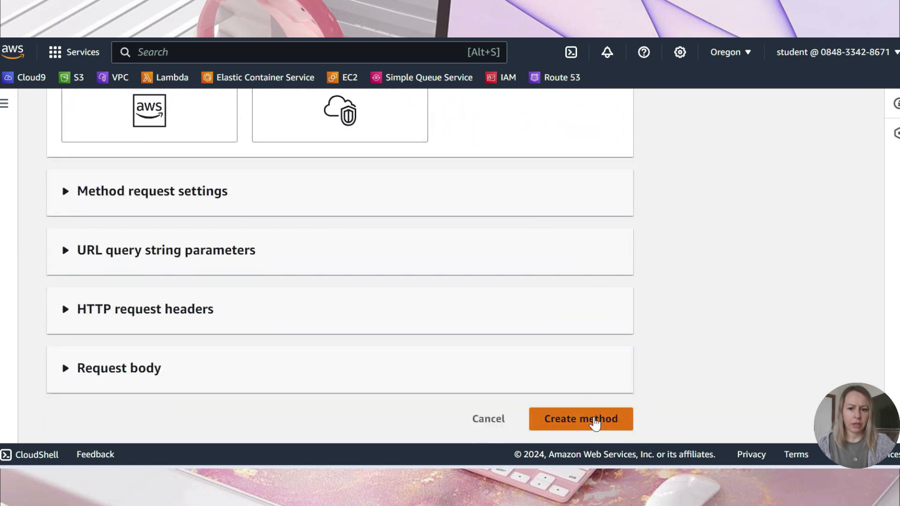
pyautogui.click(594, 422)
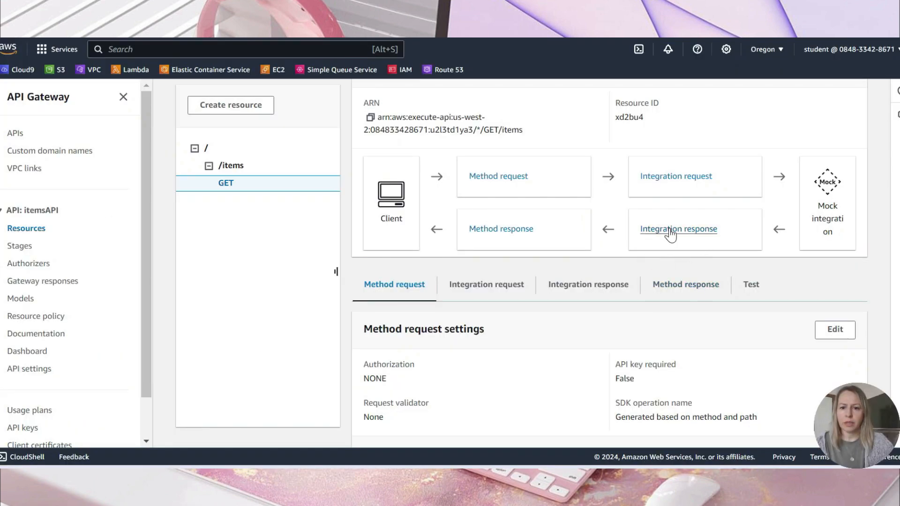
# - Edit the GET method's default integration response and generate its application/json mapping template from the items model
pyautogui.click(571, 284)
pyautogui.scroll(-3, 664, 263)
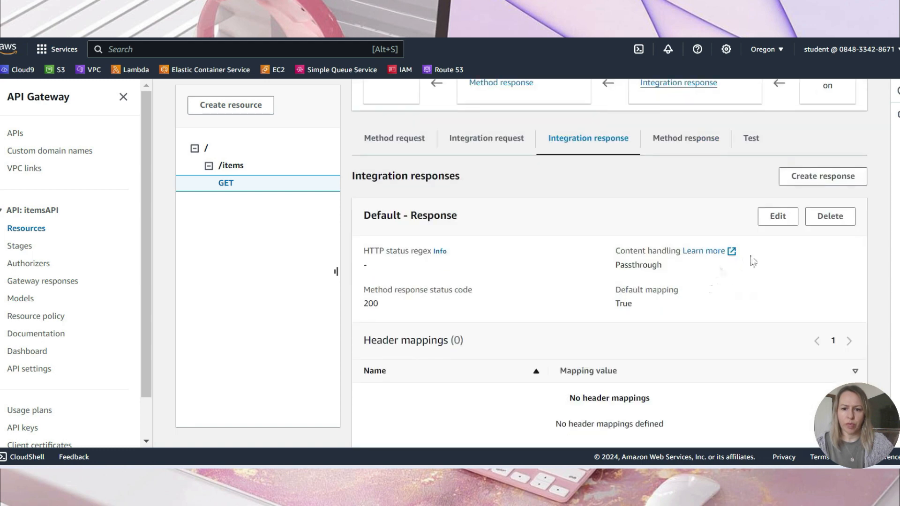
pyautogui.click(779, 217)
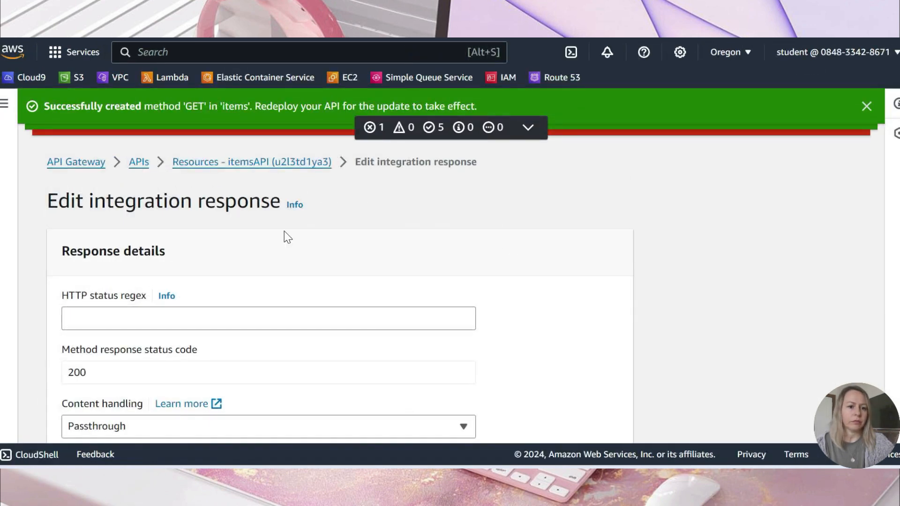
pyautogui.scroll(-5, 240, 237)
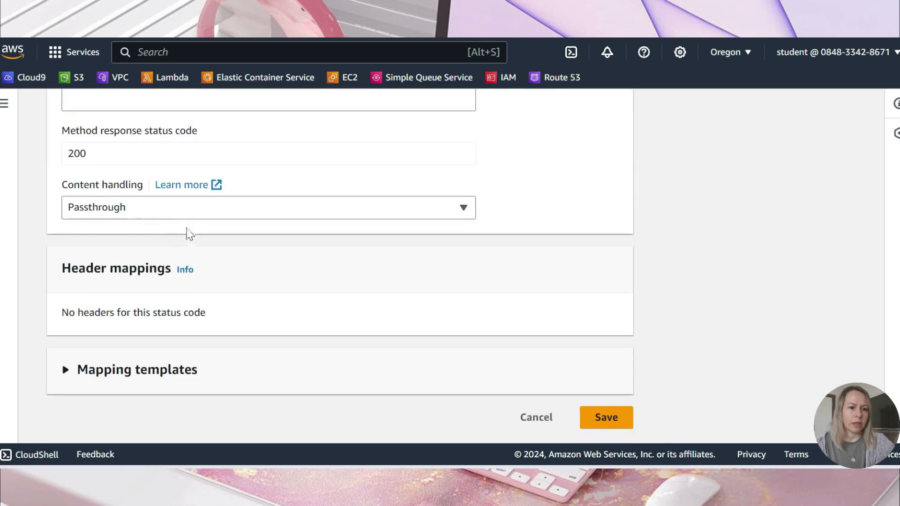
pyautogui.click(65, 371)
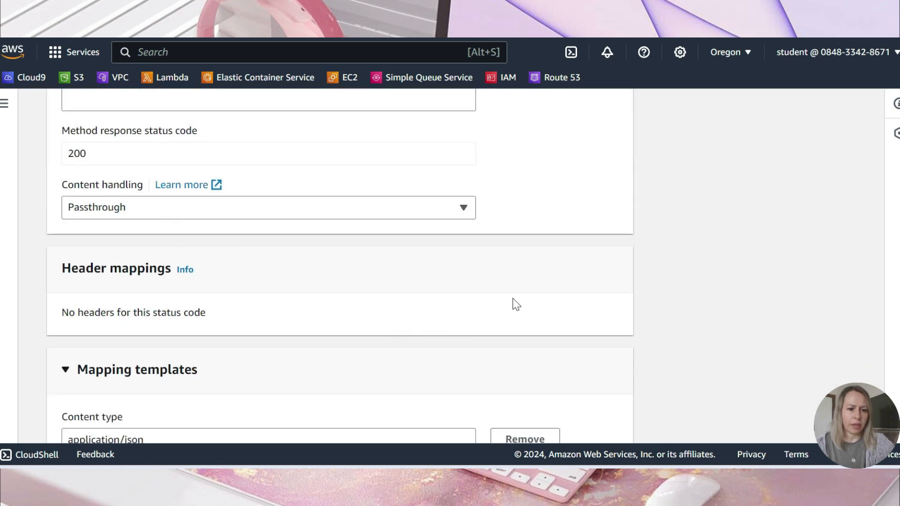
pyautogui.scroll(-5, 295, 320)
pyautogui.scroll(-2, 296, 320)
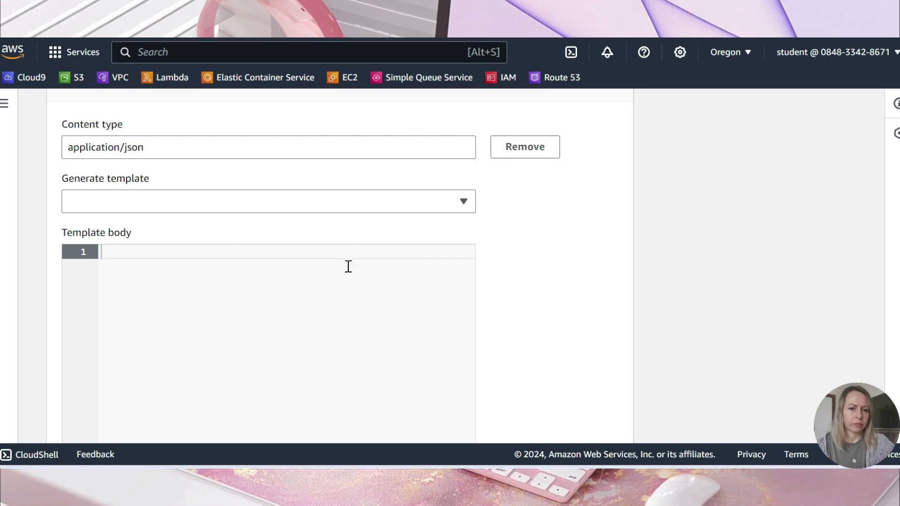
pyautogui.click(117, 206)
pyautogui.click(102, 341)
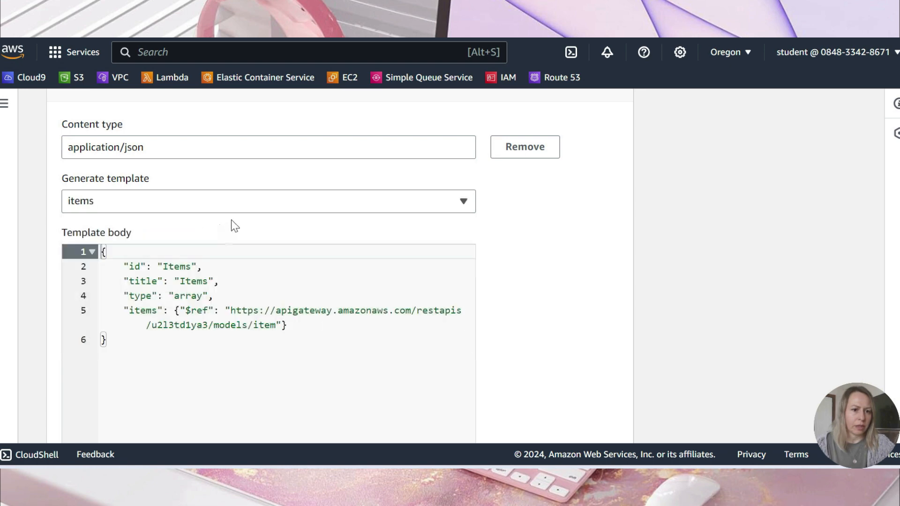
# - Replace the template body with the lab's foreach script over [1,2,3] that outputs ID, name and price (ID * 1.5), and save the integration response
pyautogui.scroll(-2, 253, 219)
pyautogui.scroll(-5, 543, 227)
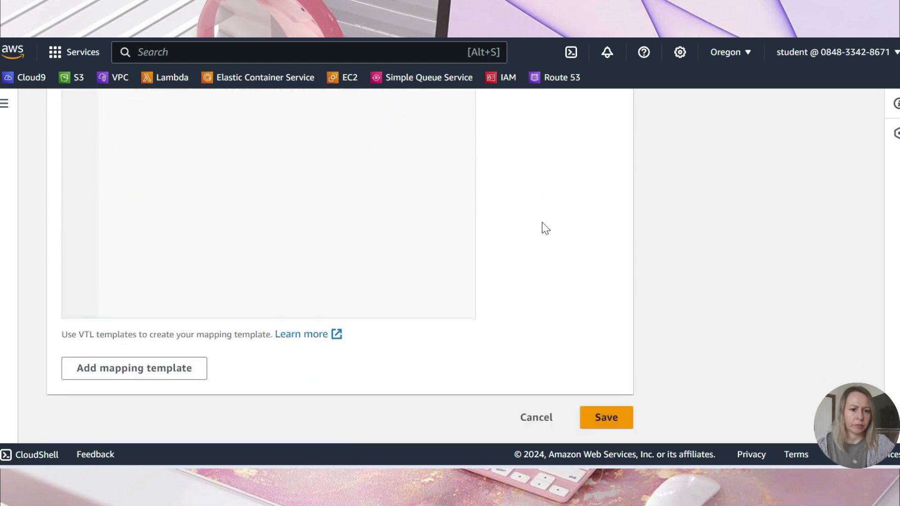
pyautogui.scroll(5, 308, 271)
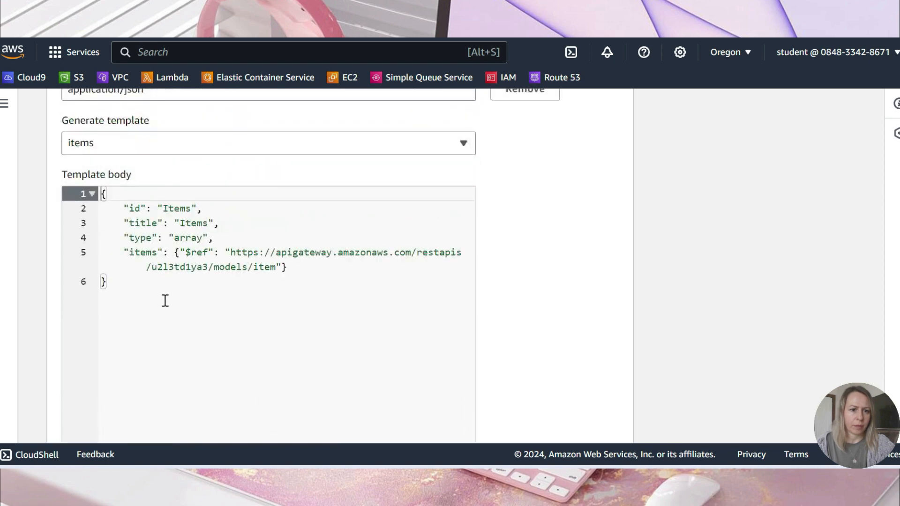
pyautogui.hotkey('ctrl', 'a')
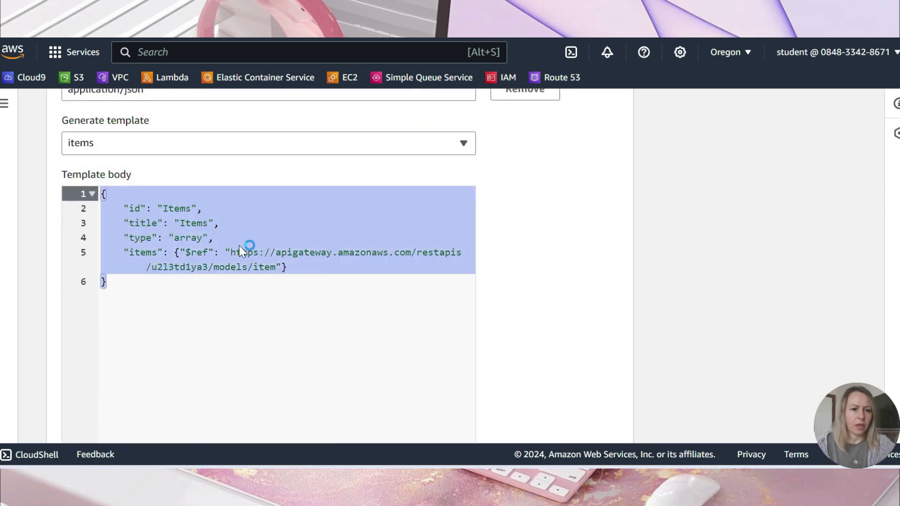
pyautogui.write('#set($inputRoot = $input.path(\'$\')) [ ##TODO: Update this foreach loop to reference array from input json #foreach($elem in [1,2,3])  #set($ID = $elem)  #set($price = $ID * 1.5)  #set($name = "Item" + $ID)  {   "ID" : $ID,   "name" : "$name",   "price" : $price } #if($foreach.hasNext),#end #end ]')
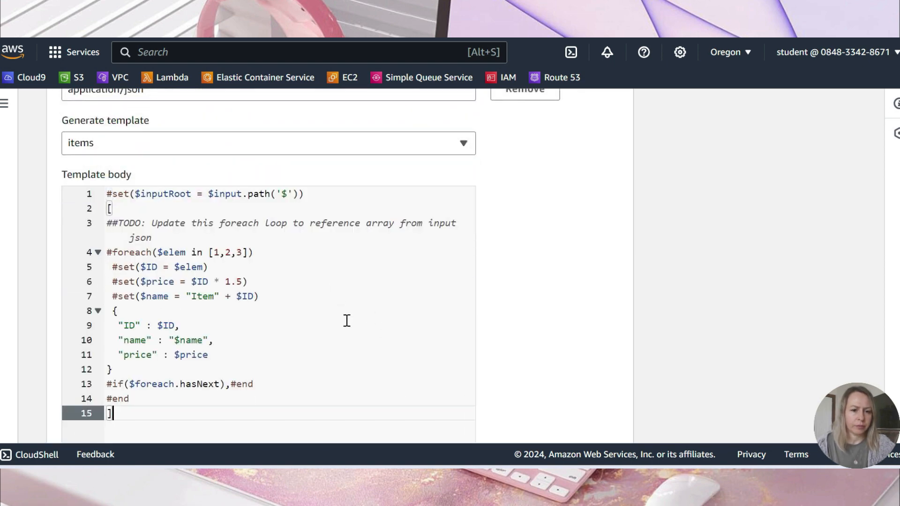
pyautogui.scroll(-2, 347, 320)
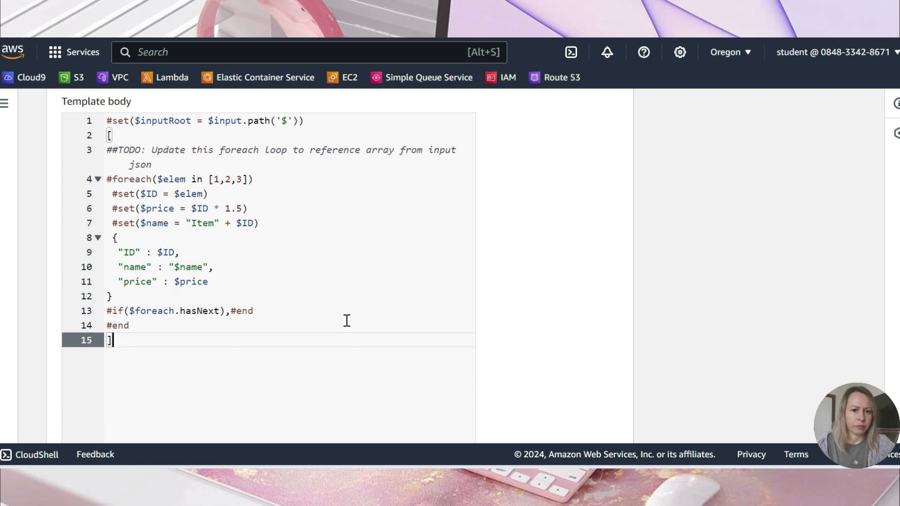
pyautogui.scroll(-4, 342, 319)
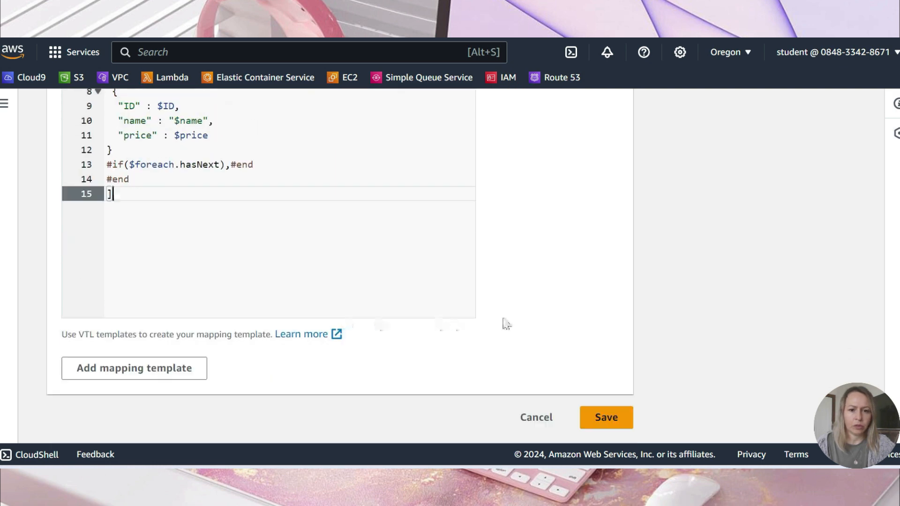
pyautogui.click(622, 419)
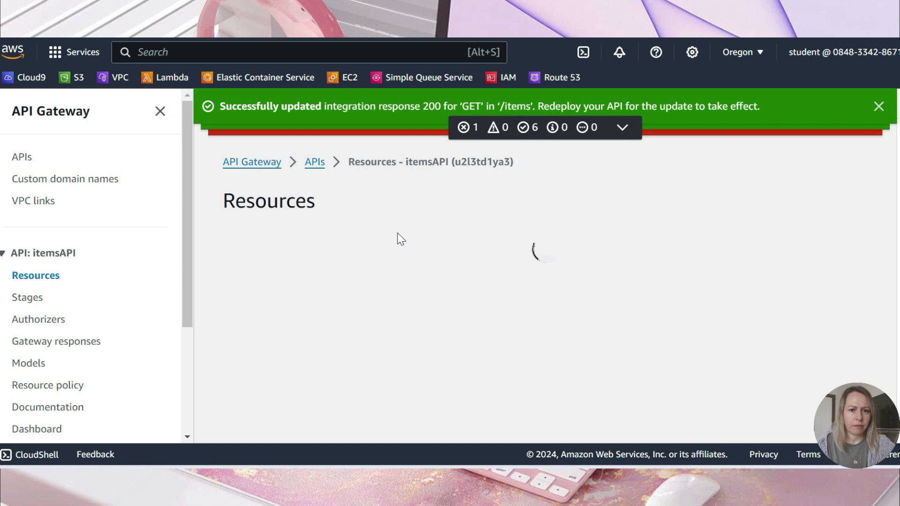
# - Switch to the lab instructions and read the explanation of the foreach template and step 14 about the /items resource
pyautogui.hotkey('alt', 'Tab')
pyautogui.scroll(-4, 450, 242)
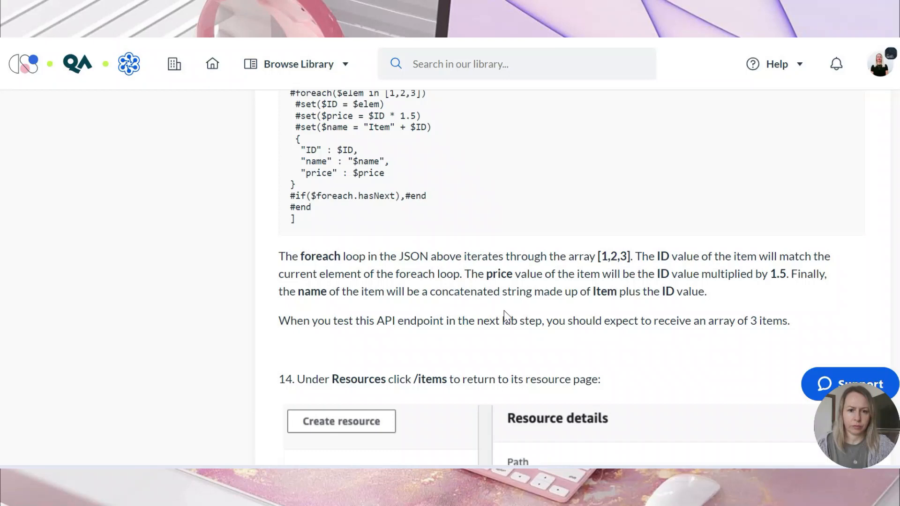
pyautogui.hotkey('alt', 'Tab')
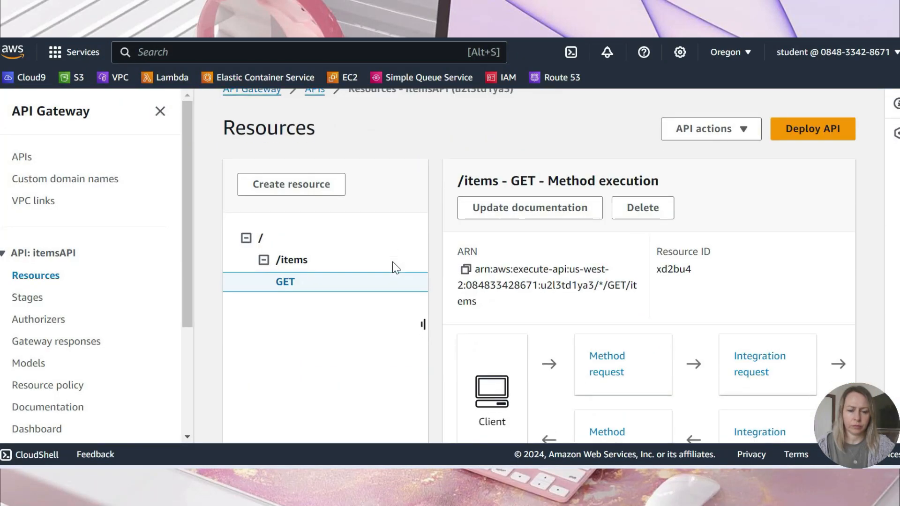
pyautogui.hotkey('alt', 'Tab')
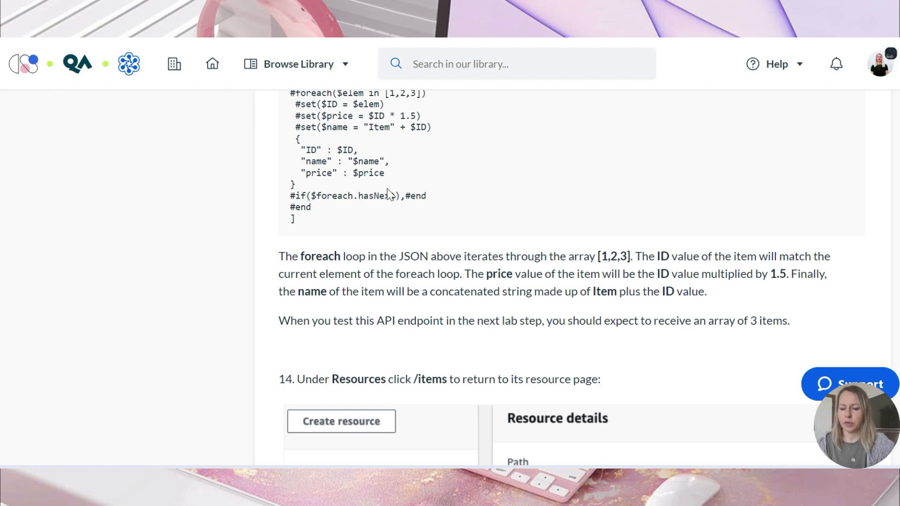
# - Following lab steps 14 to 16, create a child resource named {ID} under the /items/ path with the remaining settings at their defaults
pyautogui.scroll(-1, 388, 189)
pyautogui.scroll(-3, 525, 203)
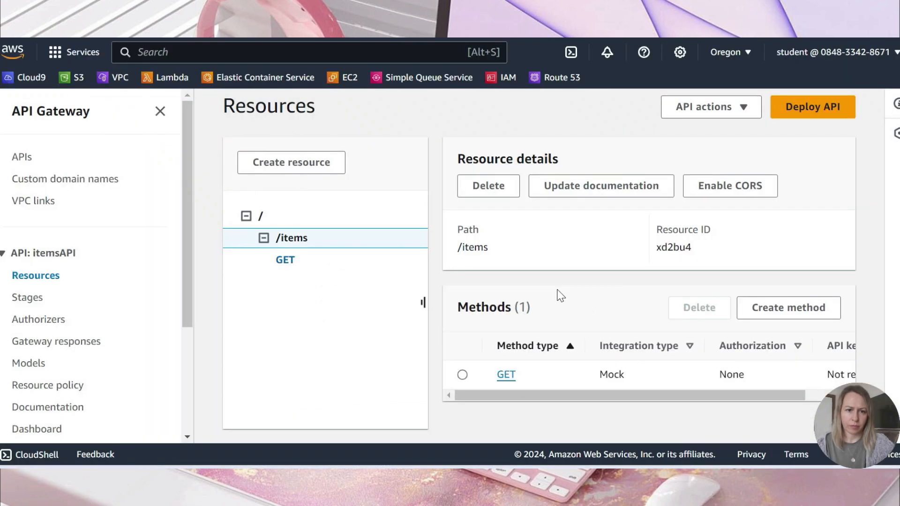
pyautogui.click(308, 165)
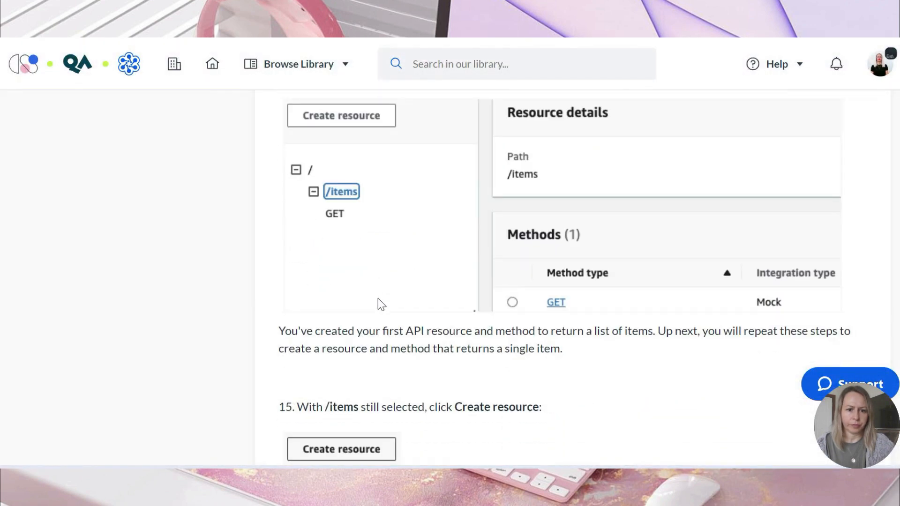
pyautogui.scroll(-4, 378, 298)
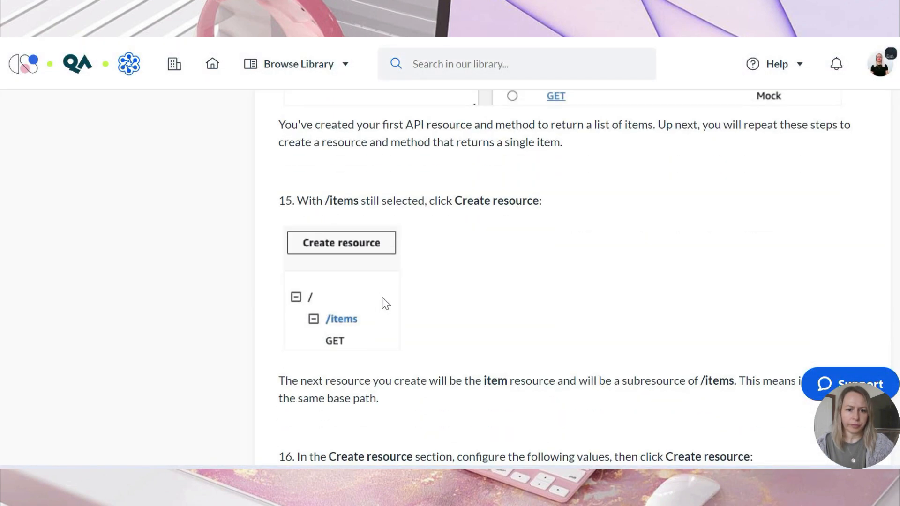
pyautogui.scroll(-6, 382, 302)
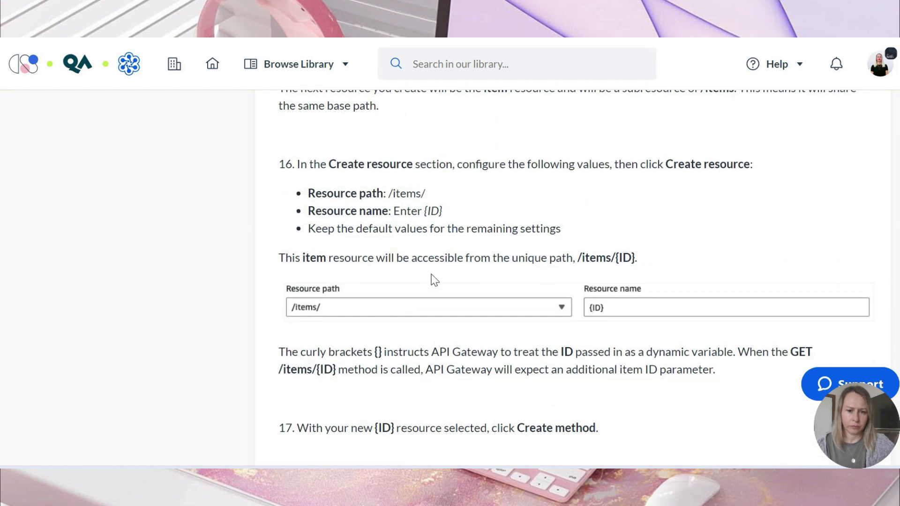
pyautogui.moveTo(434, 195); pyautogui.dragTo(391, 196)
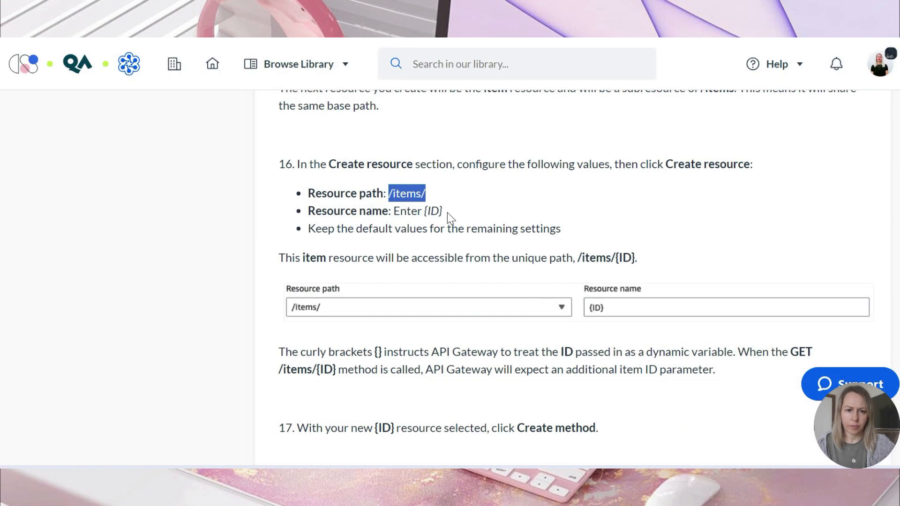
pyautogui.moveTo(443, 211); pyautogui.dragTo(425, 211)
pyautogui.hotkey('ctrl', 'c')
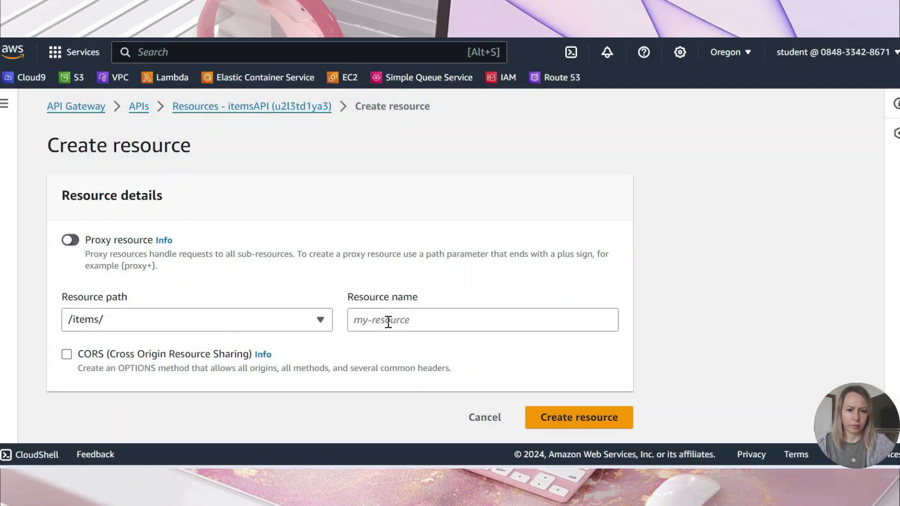
pyautogui.click(492, 331)
pyautogui.hotkey('ctrl', 'v')
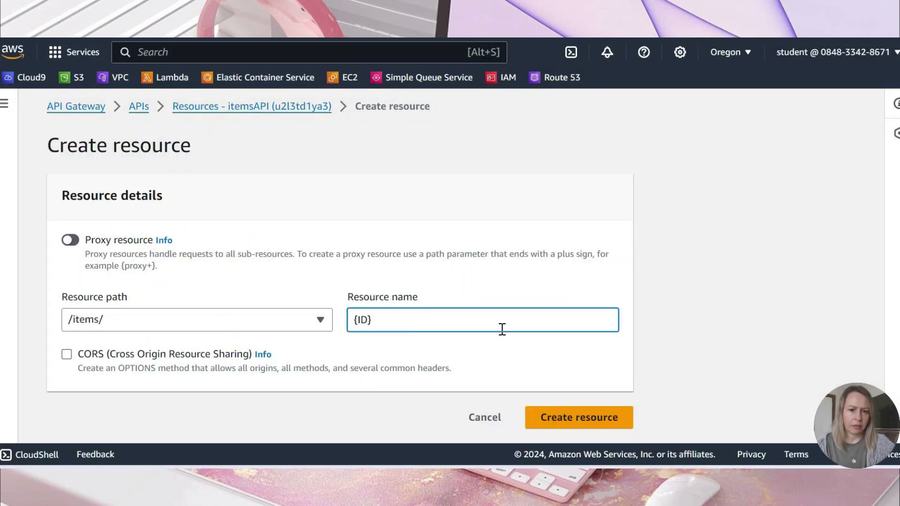
pyautogui.click(575, 416)
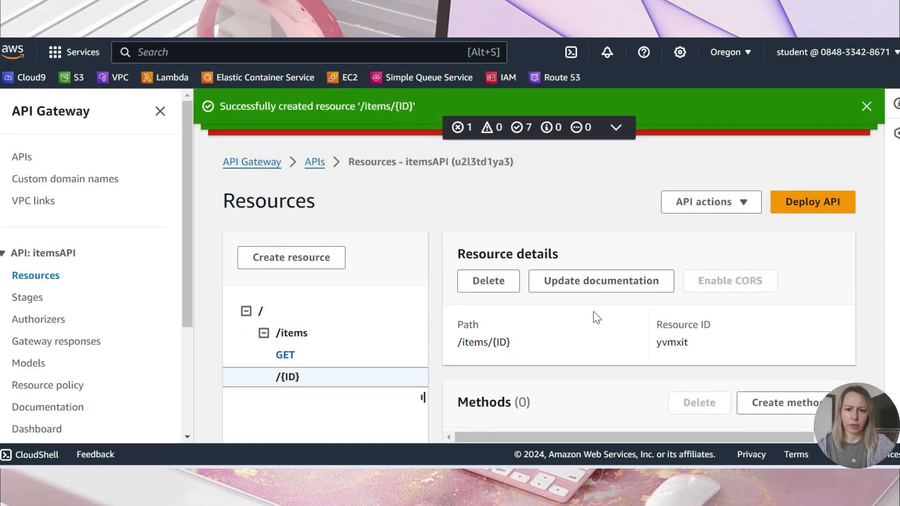
# - Start a new method on the /items/{ID} resource with the Mock integration type and try to create it without a method type
pyautogui.scroll(-3, 596, 318)
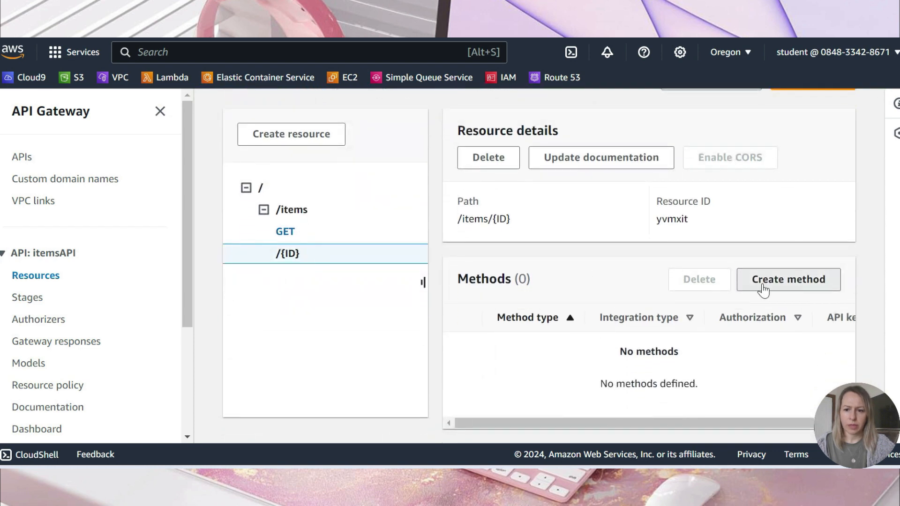
pyautogui.click(772, 287)
pyautogui.click(461, 252)
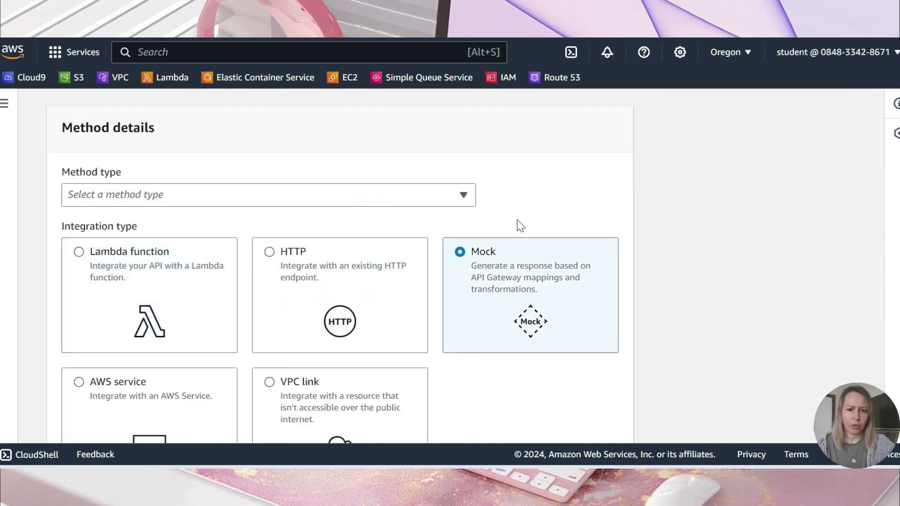
pyautogui.scroll(-7, 517, 222)
pyautogui.scroll(-3, 597, 281)
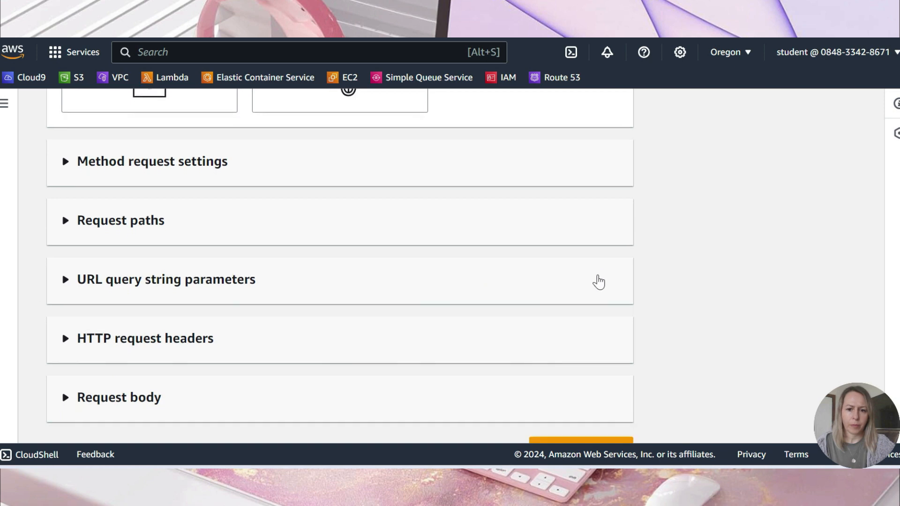
pyautogui.click(583, 418)
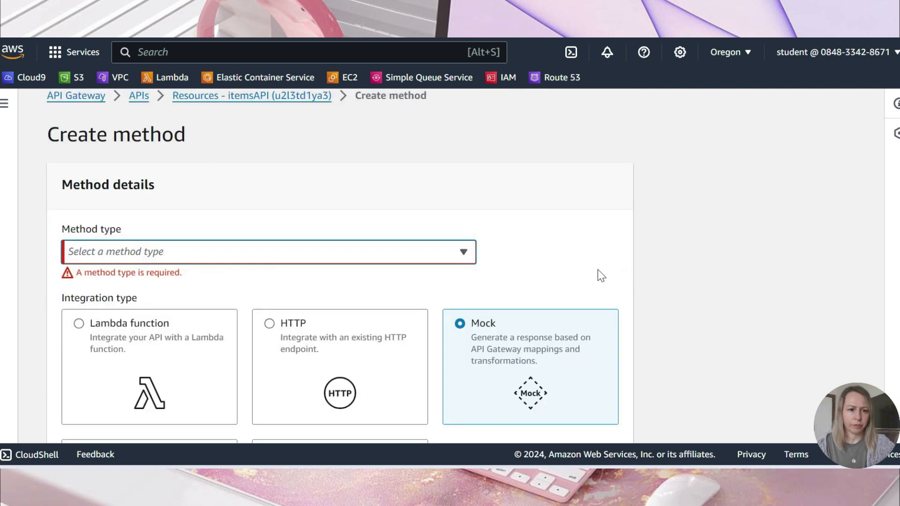
pyautogui.click(121, 253)
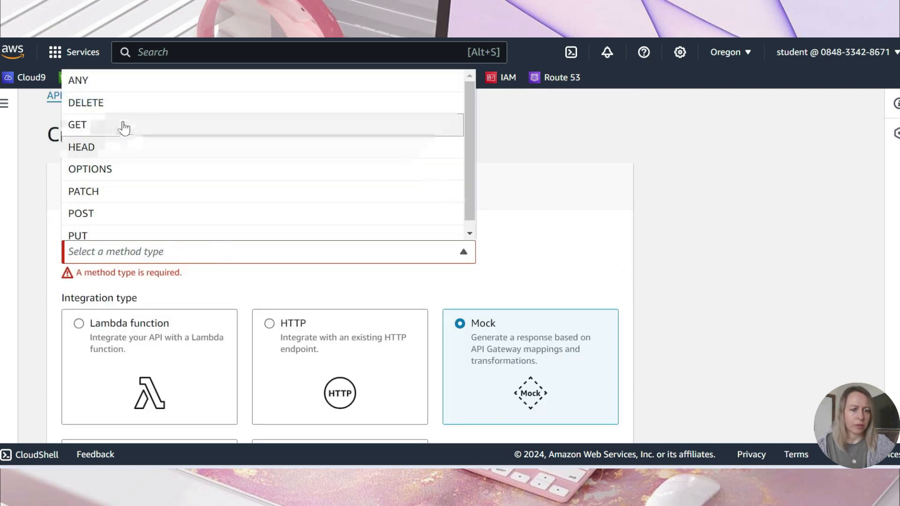
pyautogui.click(103, 236)
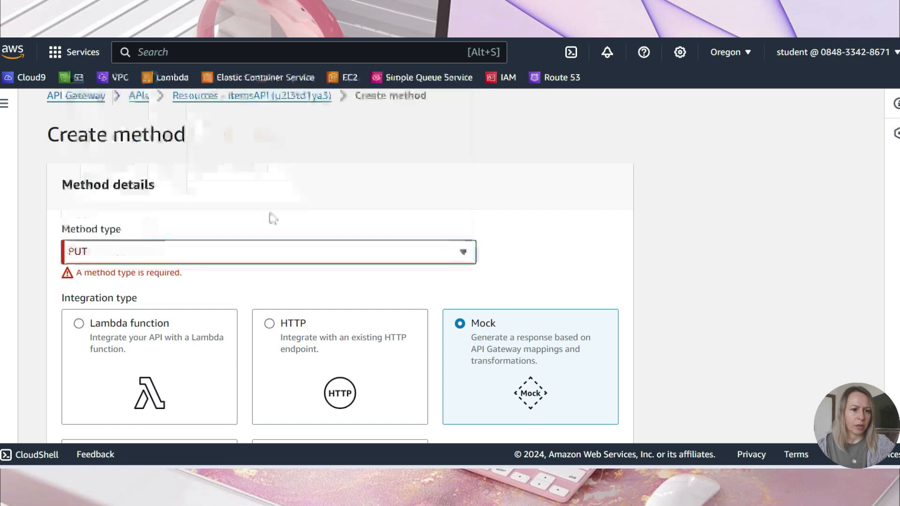
pyautogui.hotkey('alt', 'Tab')
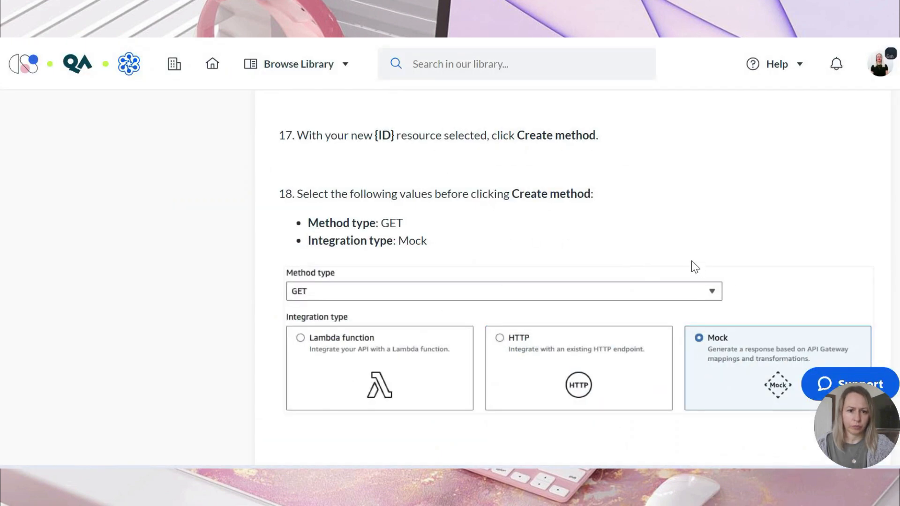
pyautogui.hotkey('alt', 'Tab')
# - Set the method type to GET and create the mock method on the /items/{ID} resource
pyautogui.click(122, 256)
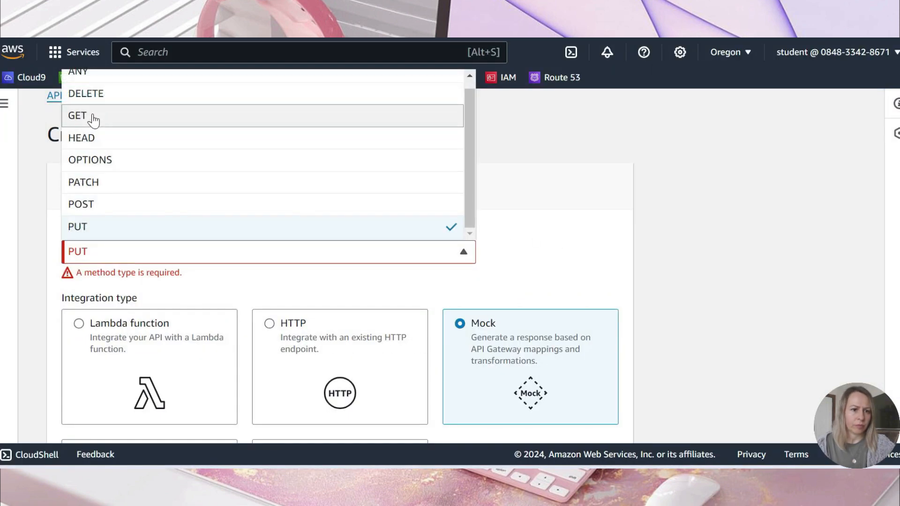
pyautogui.click(94, 121)
pyautogui.scroll(-2, 355, 244)
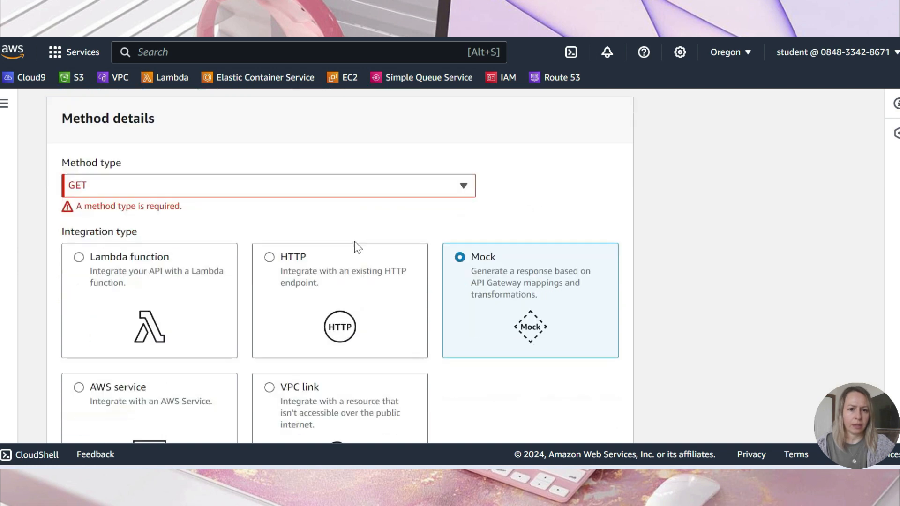
pyautogui.click(231, 180)
pyautogui.click(110, 249)
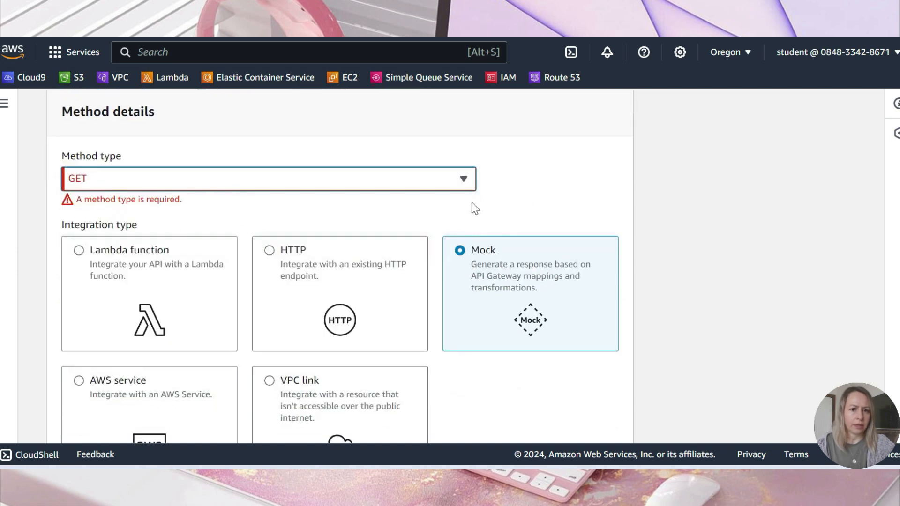
pyautogui.scroll(-10, 565, 232)
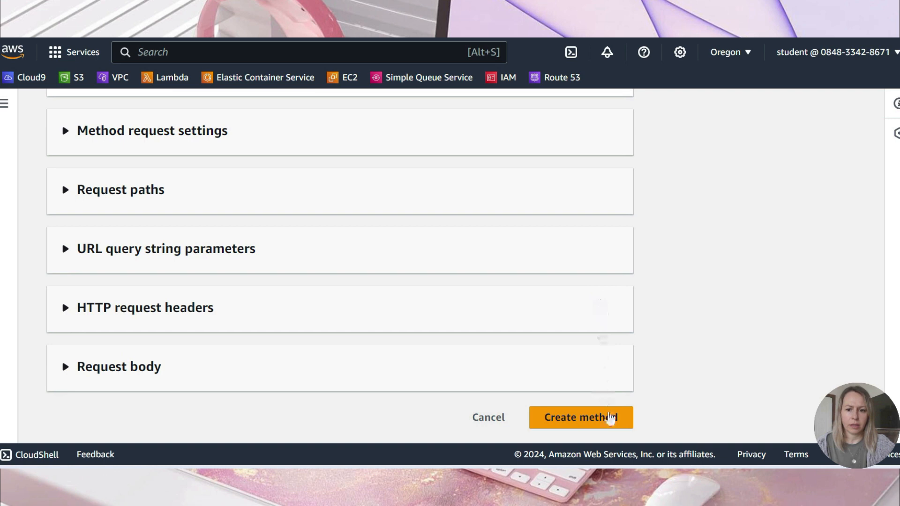
pyautogui.click(610, 412)
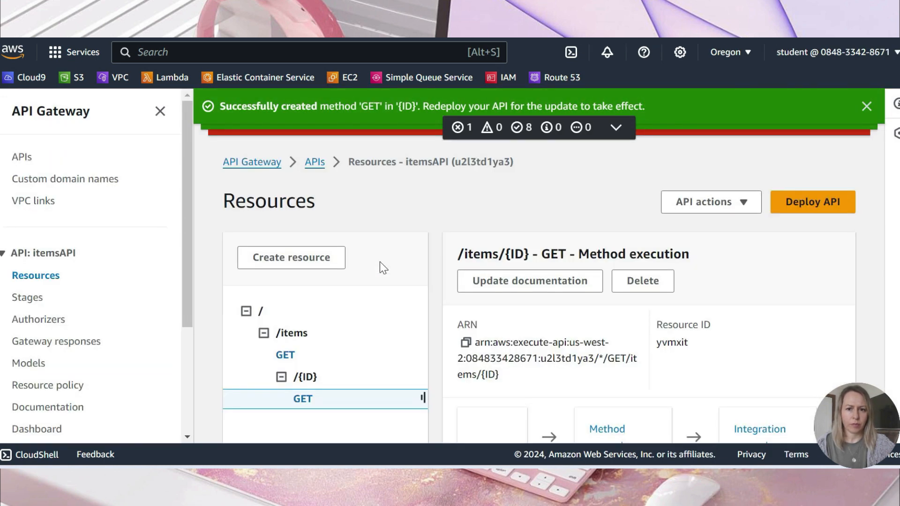
# - Open the default integration response of the /items/{ID} GET method for editing and check lab steps 21 to 23 on mapping templates
pyautogui.scroll(-3, 624, 280)
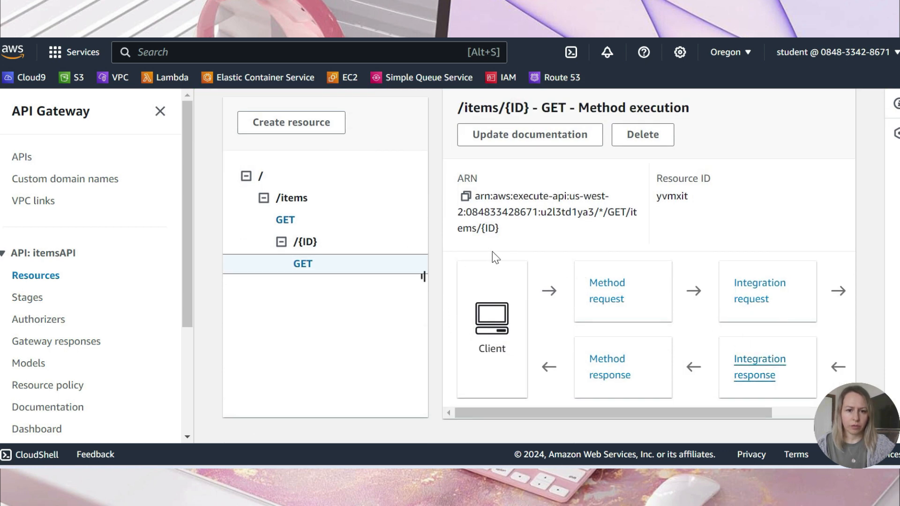
pyautogui.click(752, 361)
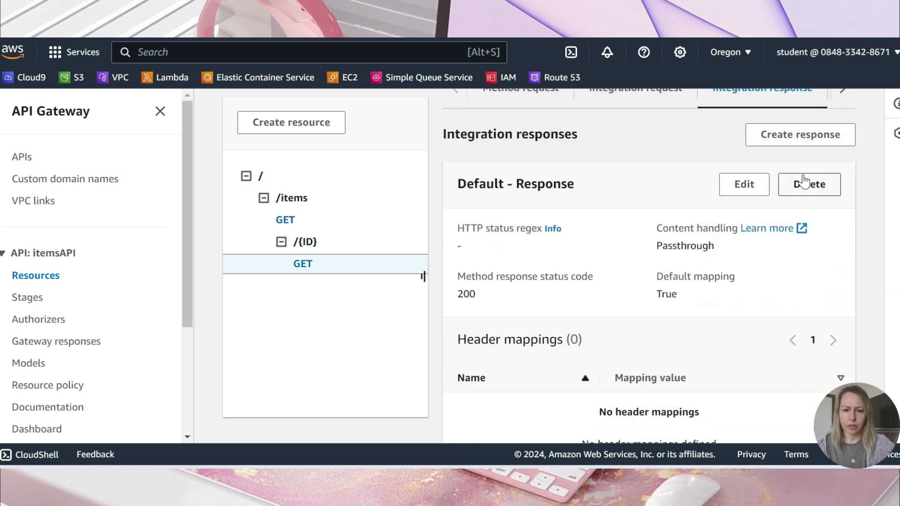
pyautogui.click(748, 184)
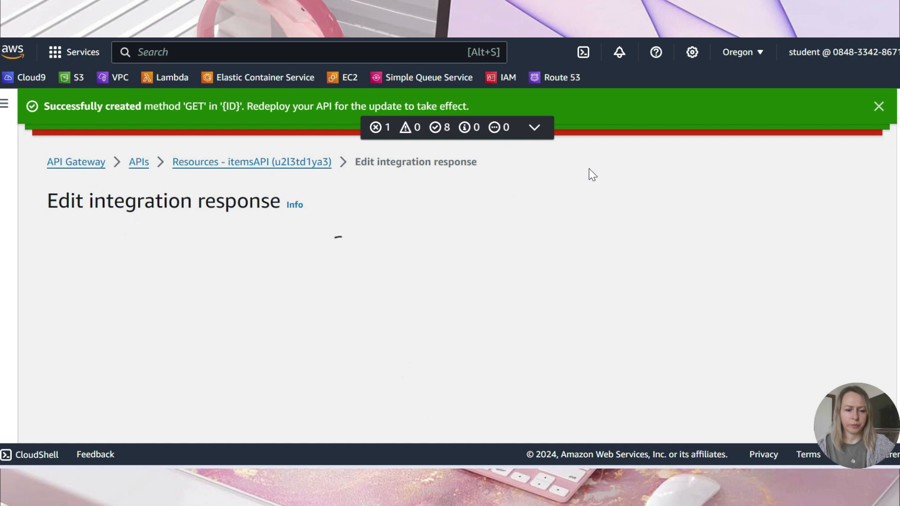
pyautogui.scroll(-5, 442, 223)
pyautogui.scroll(2, 426, 203)
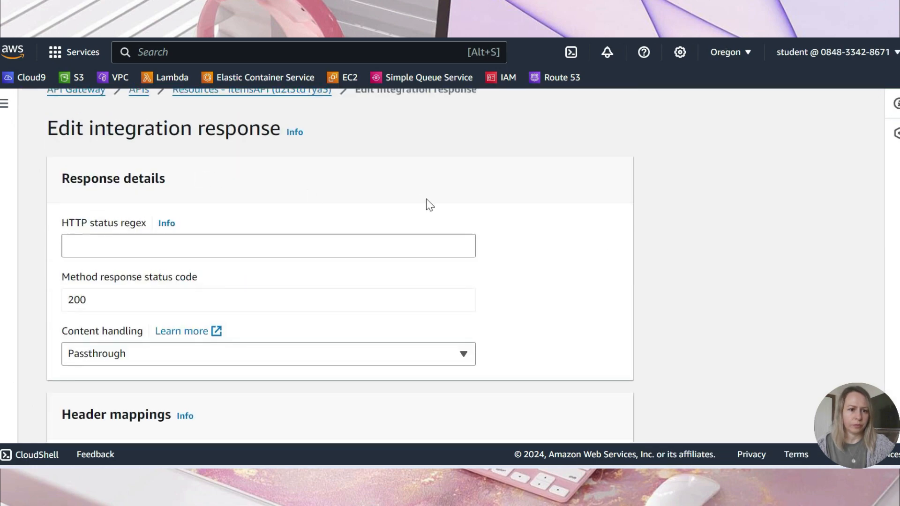
pyautogui.hotkey('alt', 'Tab')
pyautogui.scroll(-3, 444, 285)
pyautogui.scroll(-2, 448, 286)
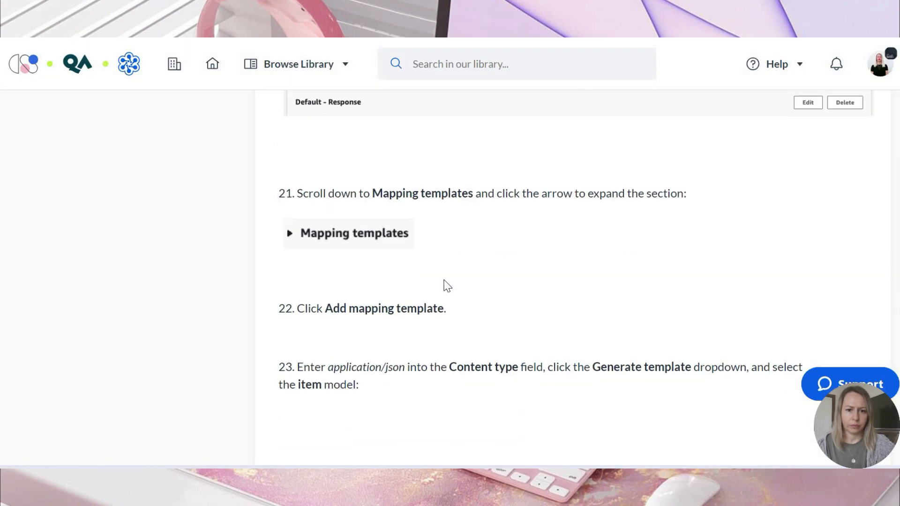
pyautogui.hotkey('alt', 'Tab')
pyautogui.scroll(-5, 215, 279)
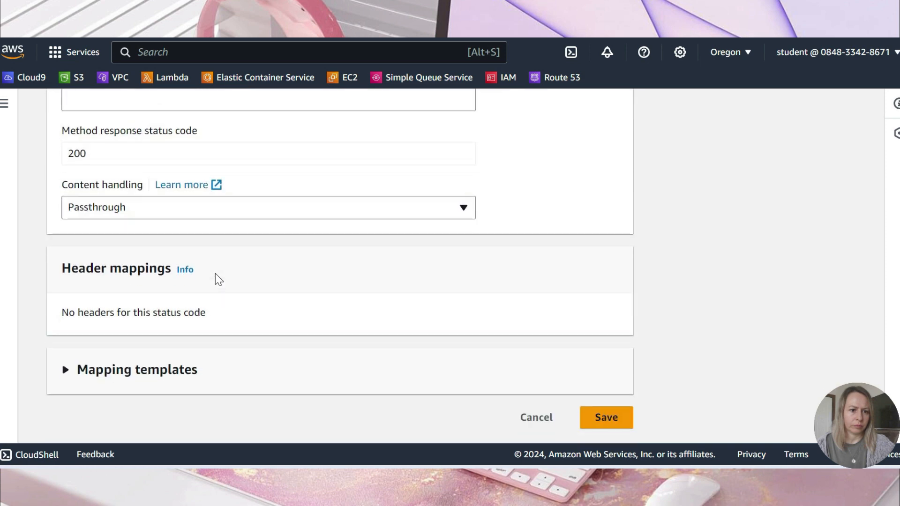
# - Expand the mapping templates of the integration response and add another mapping template below the existing empty one
pyautogui.click(158, 359)
pyautogui.scroll(-6, 377, 314)
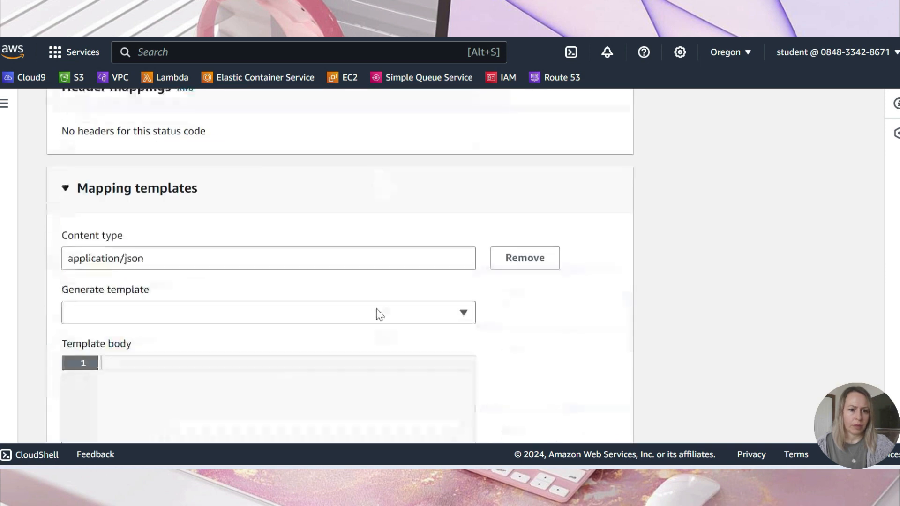
pyautogui.scroll(2, 358, 273)
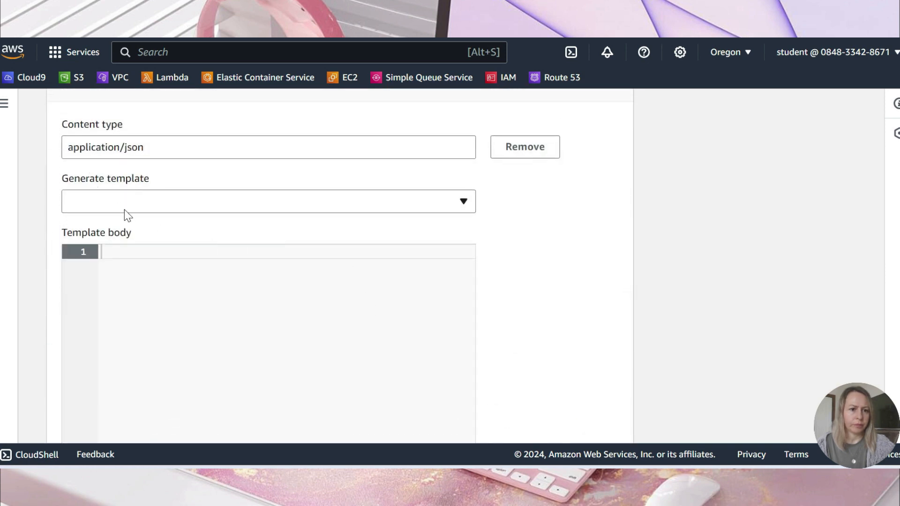
pyautogui.scroll(3, 209, 260)
pyautogui.scroll(-5, 213, 262)
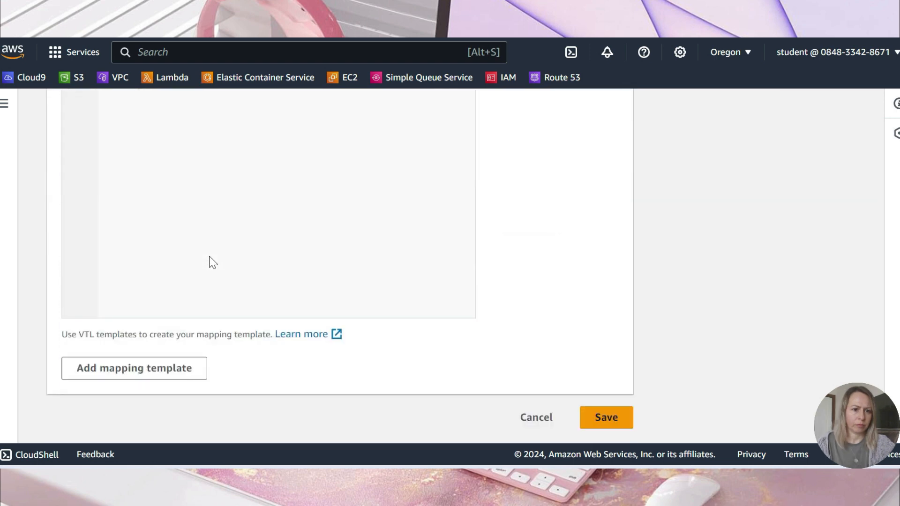
pyautogui.click(131, 368)
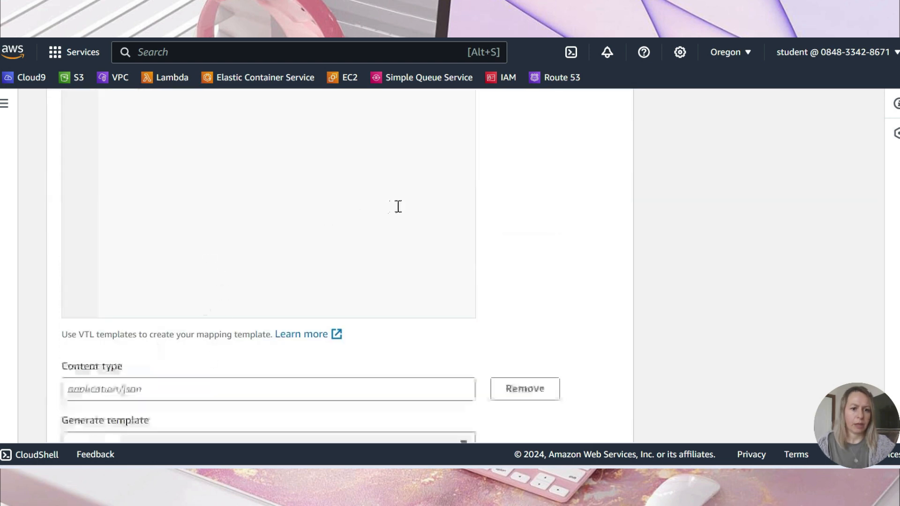
# - Set the added mapping template's content type to application/json and generate its body from the item model
pyautogui.scroll(-5, 398, 206)
pyautogui.hotkey('alt', 'Tab')
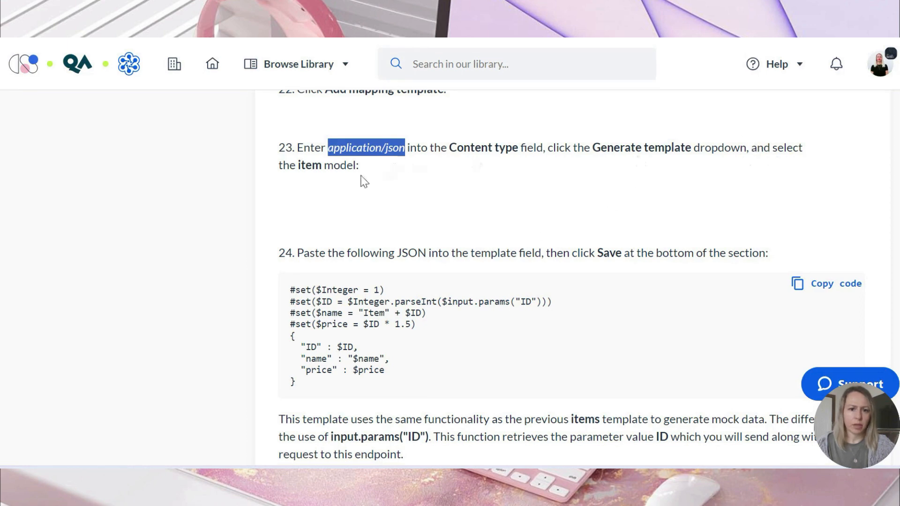
pyautogui.hotkey('alt', 'Tab')
pyautogui.click(147, 222)
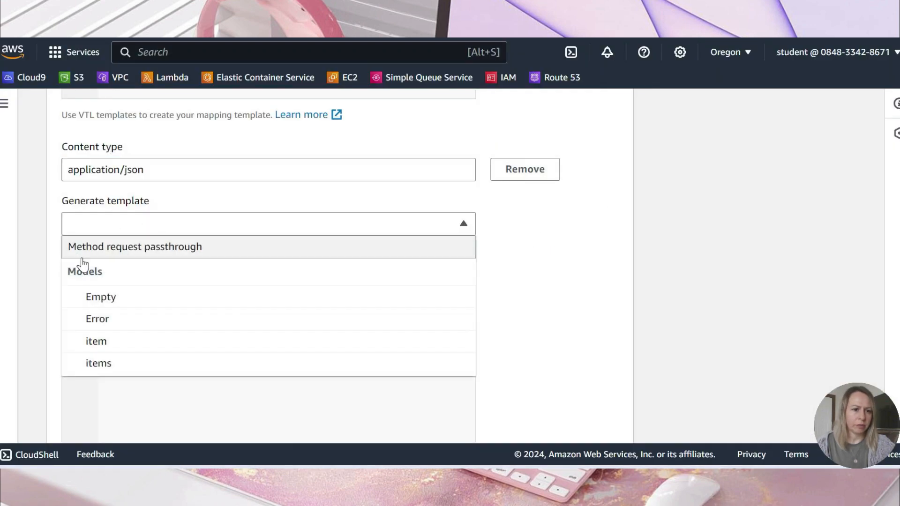
pyautogui.click(93, 341)
# - Replace the generated template body with the mapping code from lab step 24, which builds ID, name and price from the ID parameter
pyautogui.hotkey('alt', 'Tab')
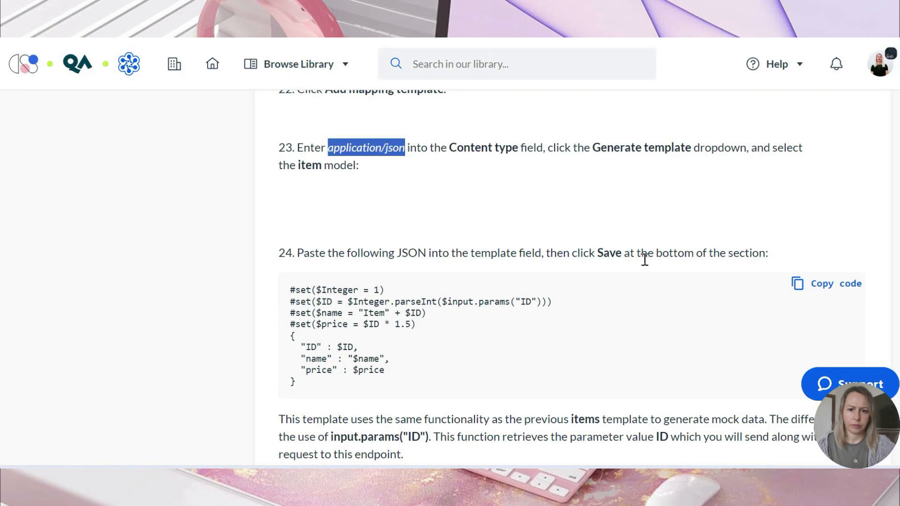
pyautogui.click(797, 283)
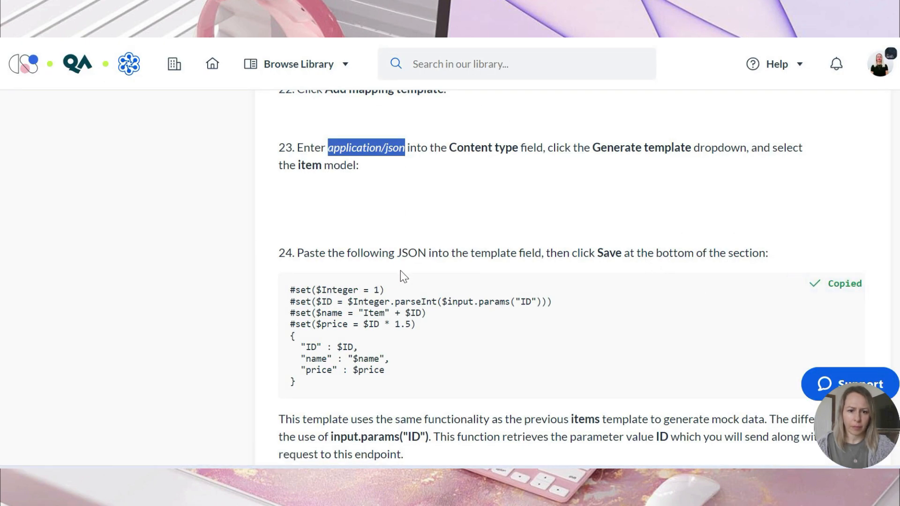
pyautogui.hotkey('alt', 'Tab')
pyautogui.hotkey('ctrl', 'a')
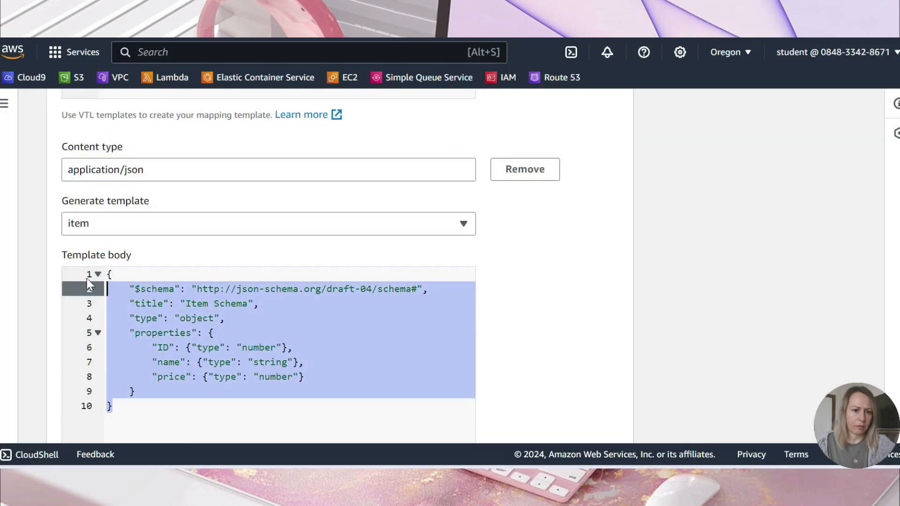
pyautogui.write('#set($Integer = 1) #set($ID = $Integer.parseInt($input.params("ID"))) #set($name = "Item" + $ID) #set($price = $ID * 1.5) {   "ID" : $ID,   "name" : "$name",   "price" : $price }')
pyautogui.scroll(-8, 521, 240)
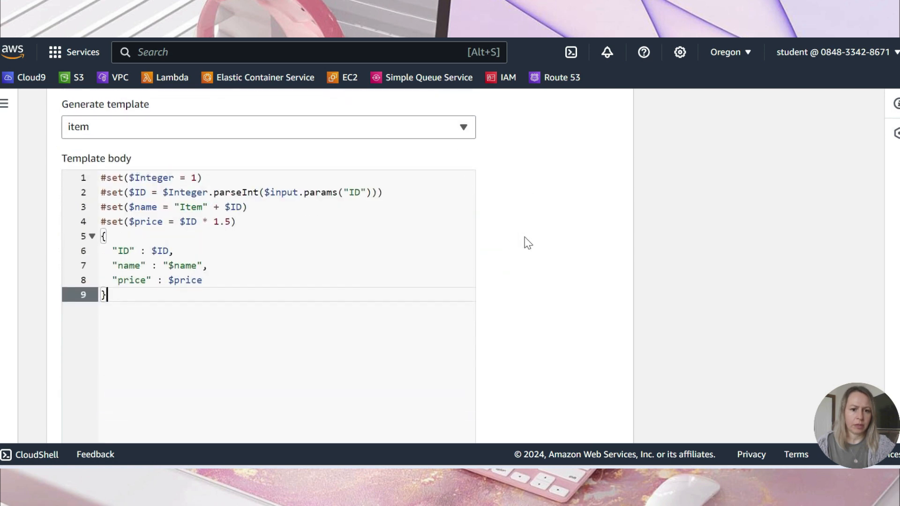
# - Check the rest of lab step 24 and save the integration response of the /items/{ID} GET method
pyautogui.hotkey('alt', 'Tab')
pyautogui.scroll(-6, 577, 252)
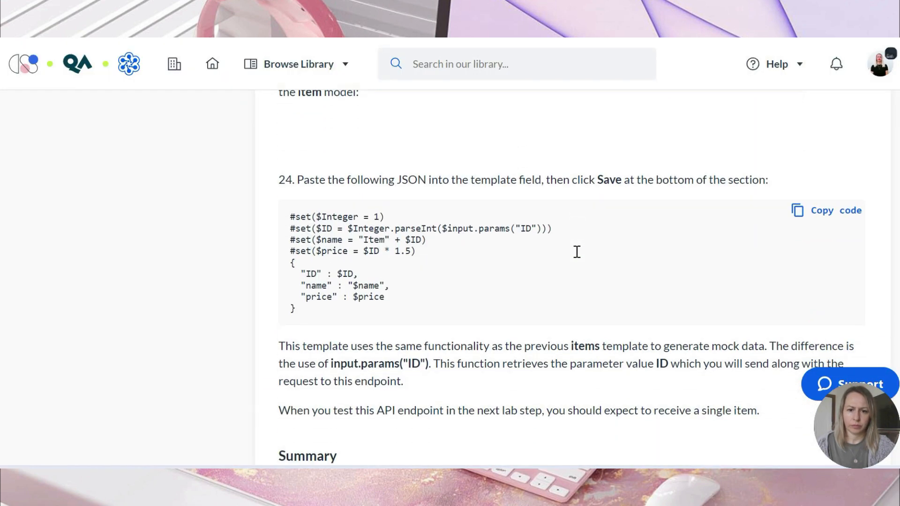
pyautogui.hotkey('alt', 'Tab')
pyautogui.click(612, 418)
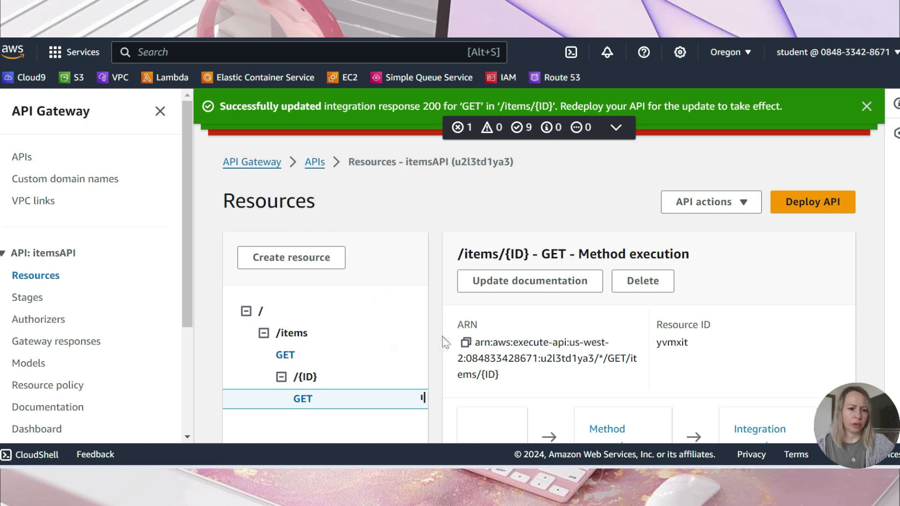
# - Run a test call of the /items GET method without query strings or headers
pyautogui.click(285, 355)
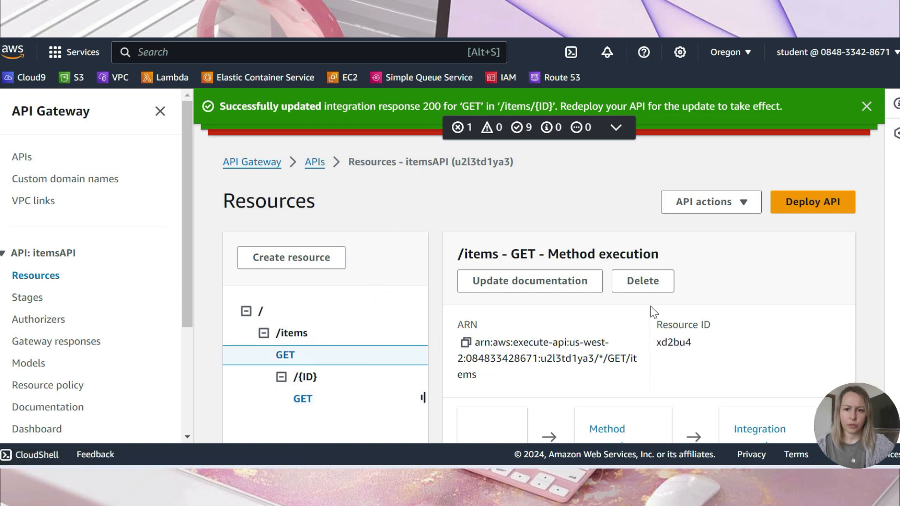
pyautogui.scroll(-3, 738, 328)
pyautogui.scroll(-5, 663, 226)
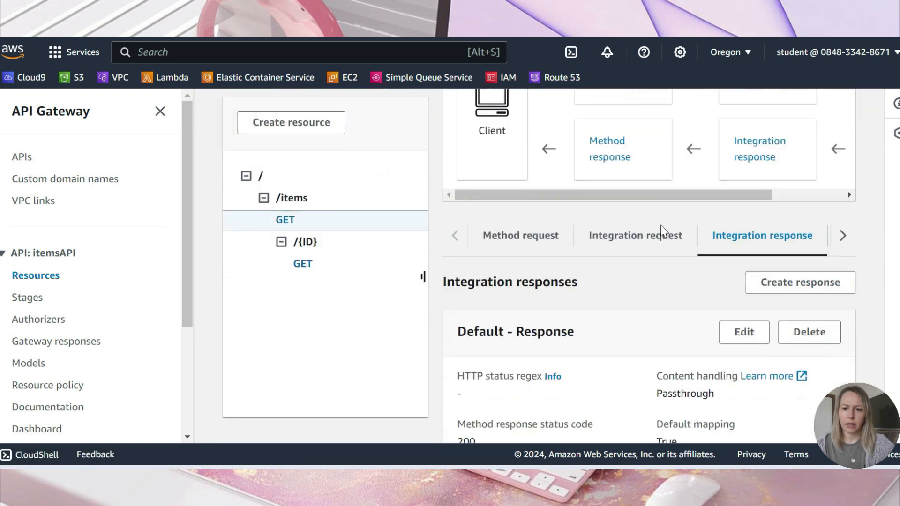
pyautogui.click(845, 235)
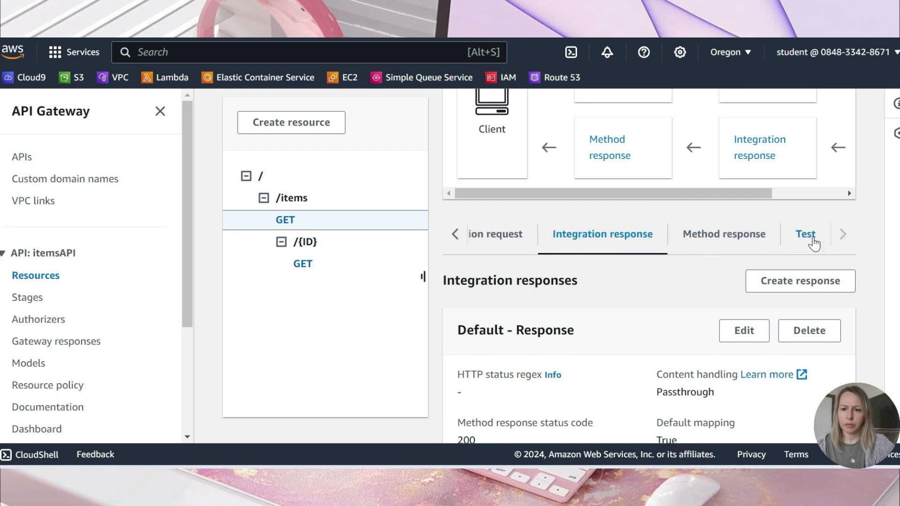
pyautogui.click(807, 236)
pyautogui.scroll(-4, 647, 253)
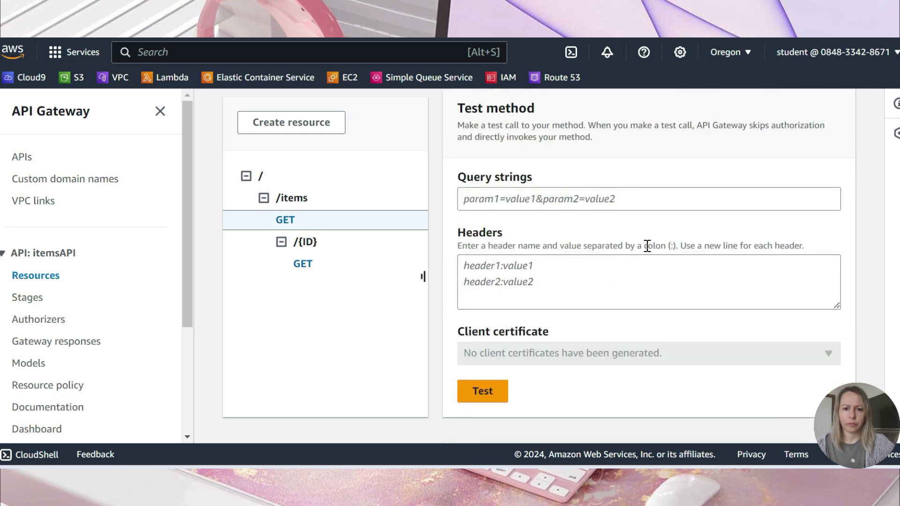
pyautogui.click(488, 394)
pyautogui.scroll(-7, 635, 291)
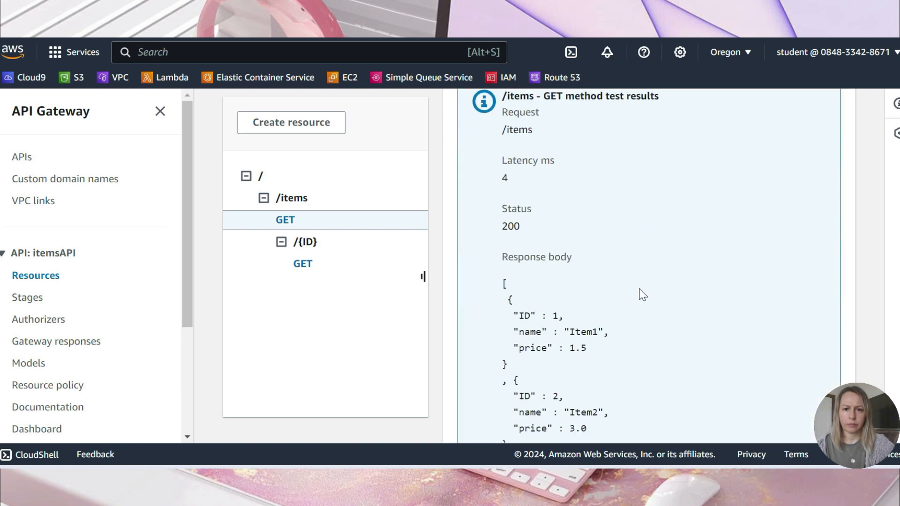
# - Examine the /items GET test results: request path, latency, status, response body and execution logs
pyautogui.scroll(2, 642, 294)
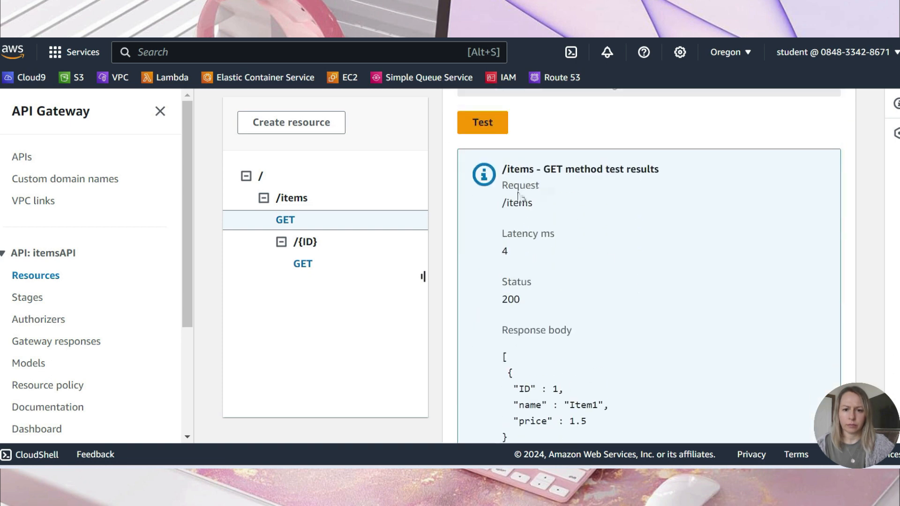
pyautogui.moveTo(500, 202); pyautogui.dragTo(587, 213)
pyautogui.click(527, 240)
pyautogui.moveTo(502, 245); pyautogui.dragTo(545, 277)
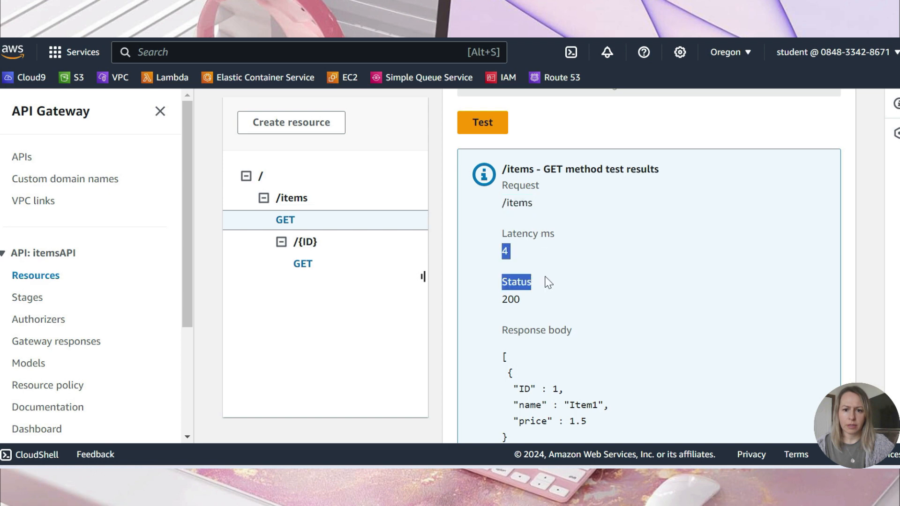
pyautogui.scroll(-2, 545, 277)
pyautogui.click(549, 277)
pyautogui.scroll(-4, 550, 273)
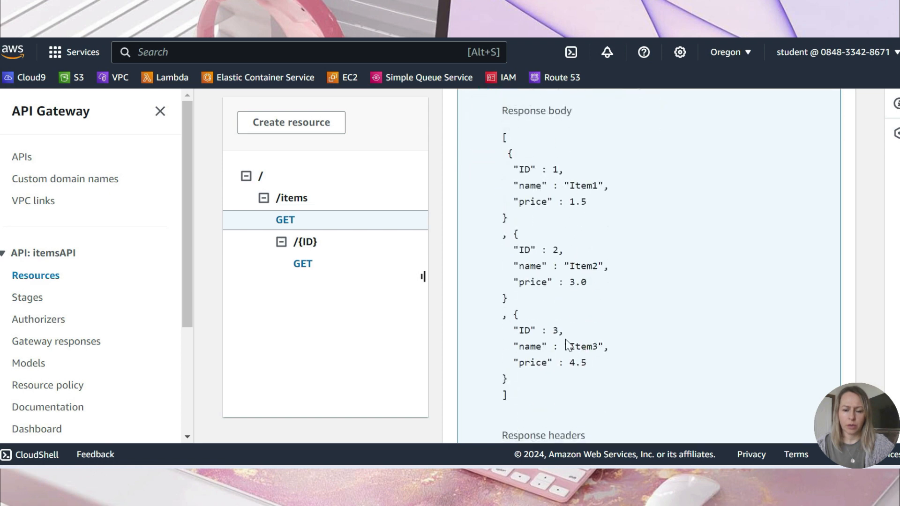
pyautogui.scroll(-10, 603, 295)
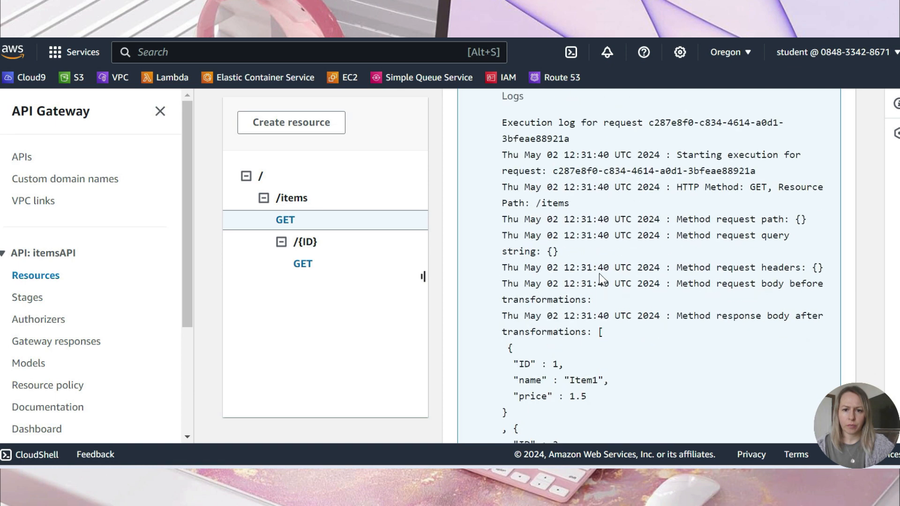
pyautogui.scroll(-11, 600, 276)
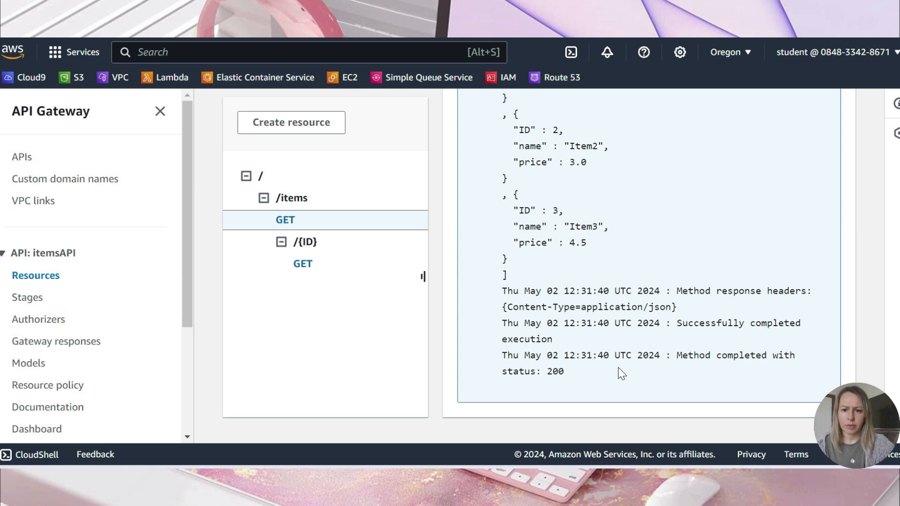
pyautogui.moveTo(616, 385); pyautogui.dragTo(659, 357)
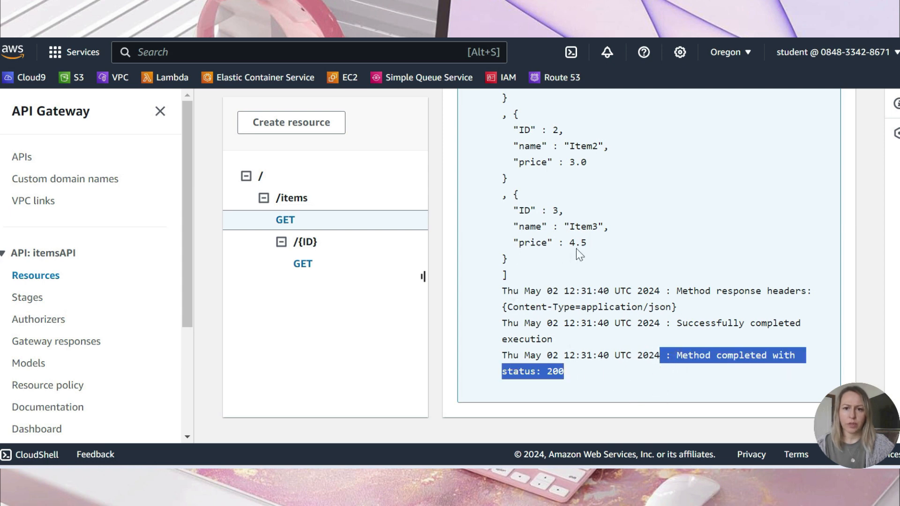
pyautogui.click(827, 38)
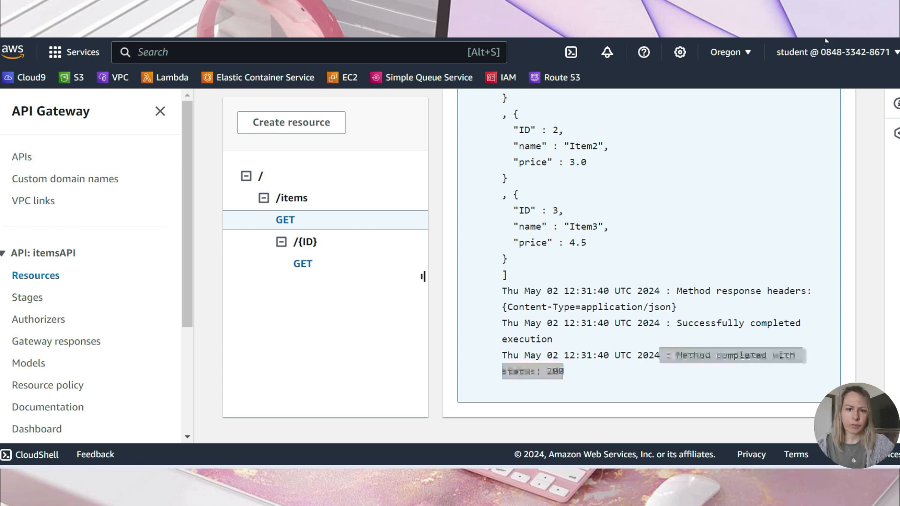
# - Test the /items/{ID} GET method with ID 3 and review its response body and execution logs
pyautogui.click(310, 265)
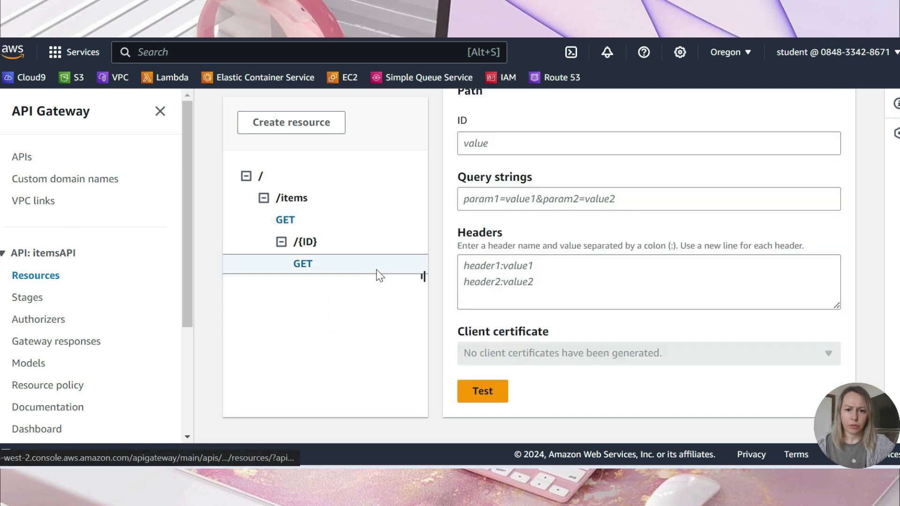
pyautogui.click(519, 143)
pyautogui.write('3')
pyautogui.click(485, 406)
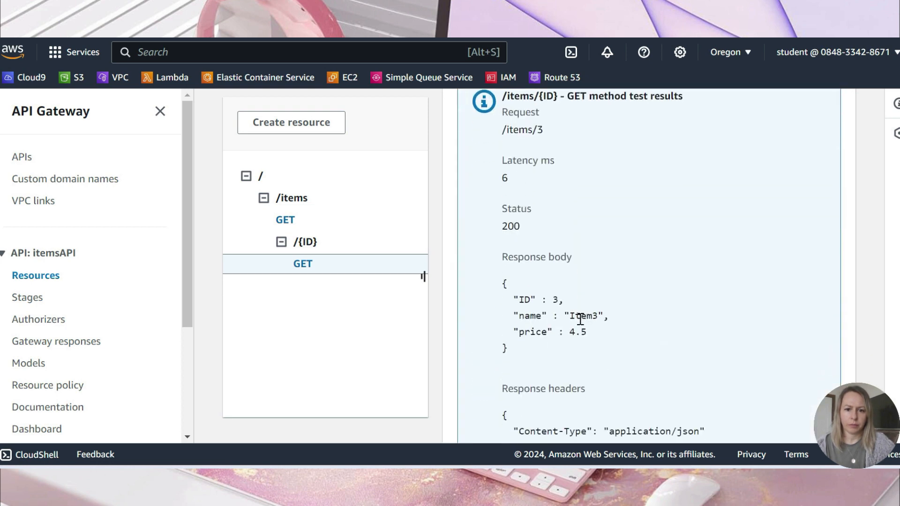
pyautogui.scroll(-5, 516, 156)
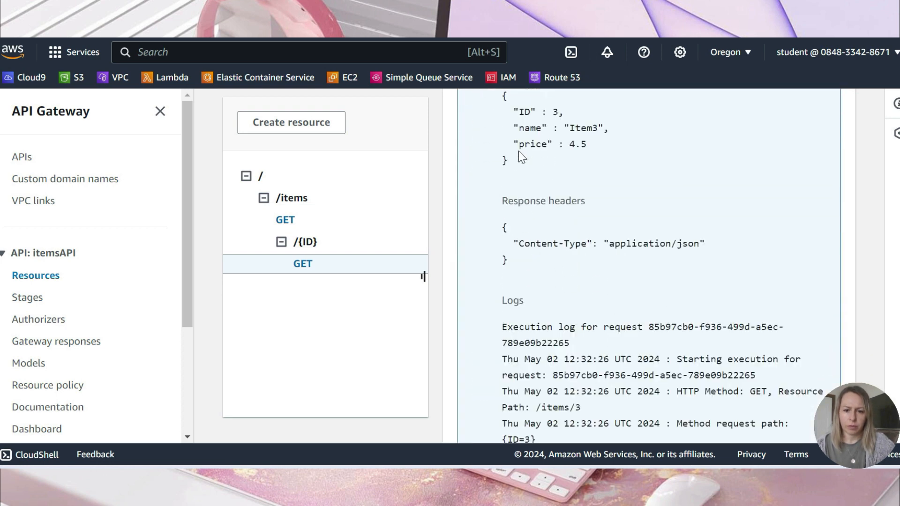
pyautogui.scroll(-7, 517, 164)
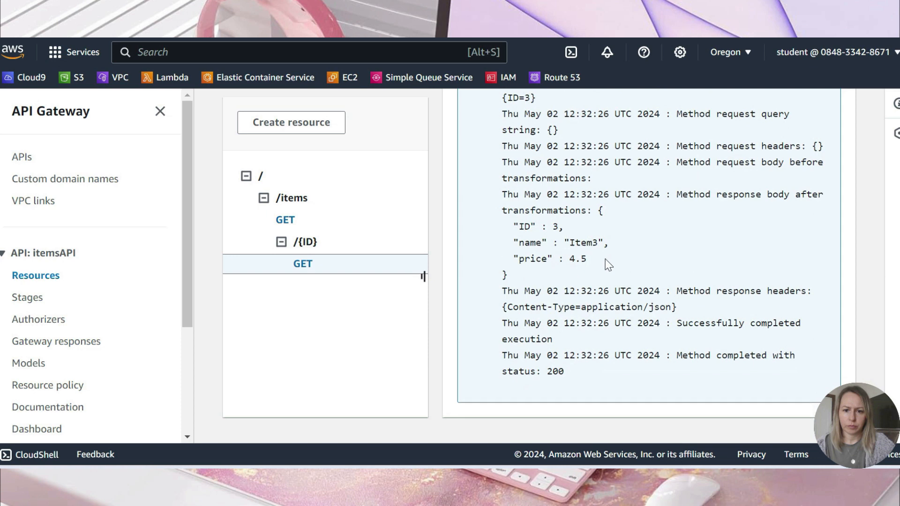
pyautogui.moveTo(494, 363); pyautogui.dragTo(694, 389)
pyautogui.click(749, 366)
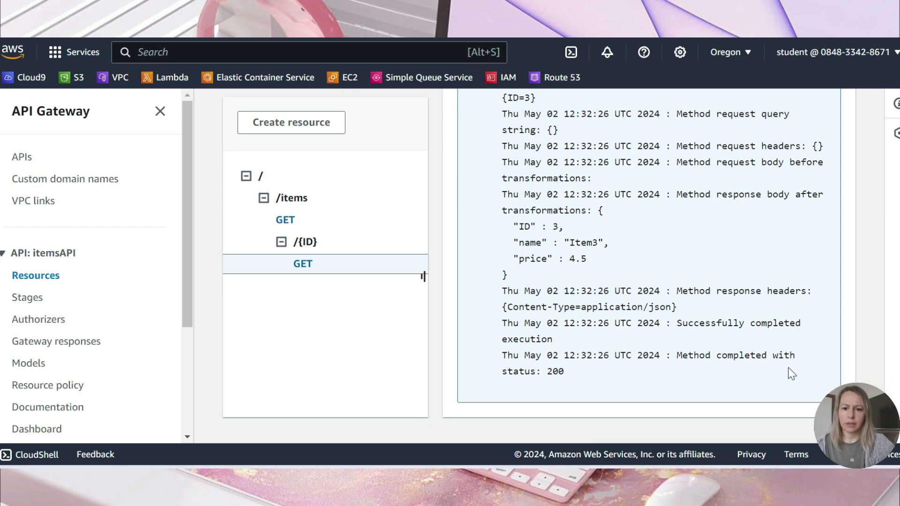
# - Deploy the API to a new stage named dev
pyautogui.scroll(10, 637, 263)
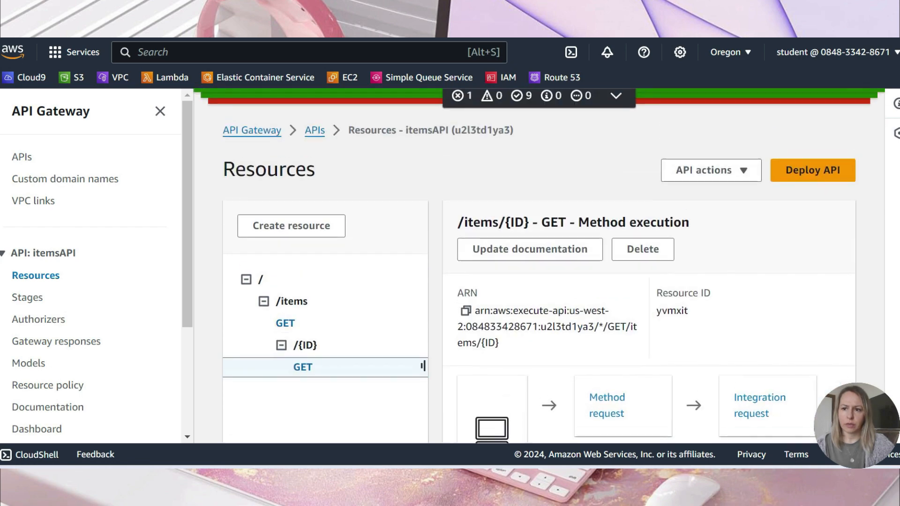
pyautogui.click(818, 202)
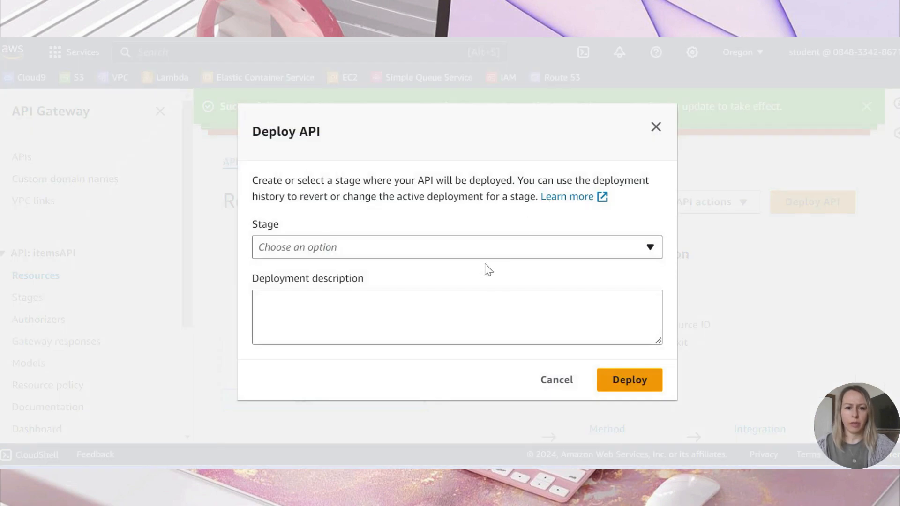
pyautogui.click(352, 248)
pyautogui.click(288, 272)
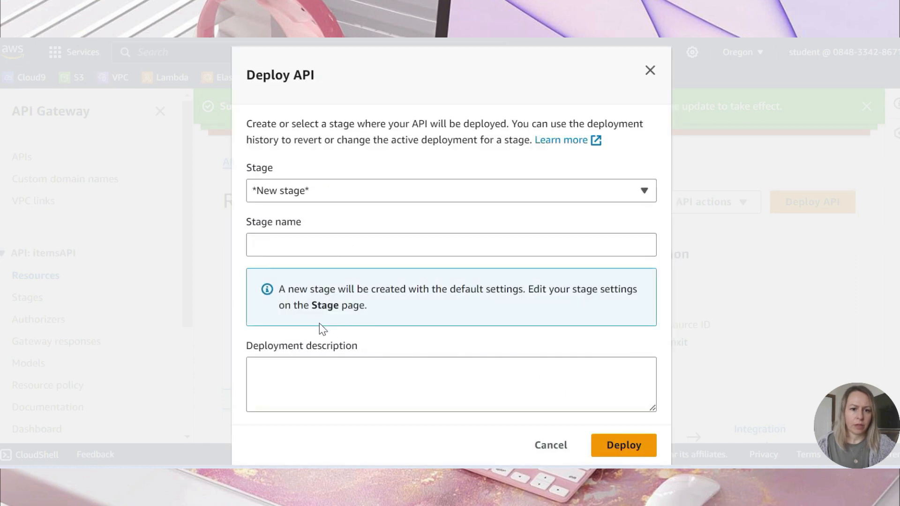
pyautogui.click(280, 246)
pyautogui.write('dev')
pyautogui.click(638, 448)
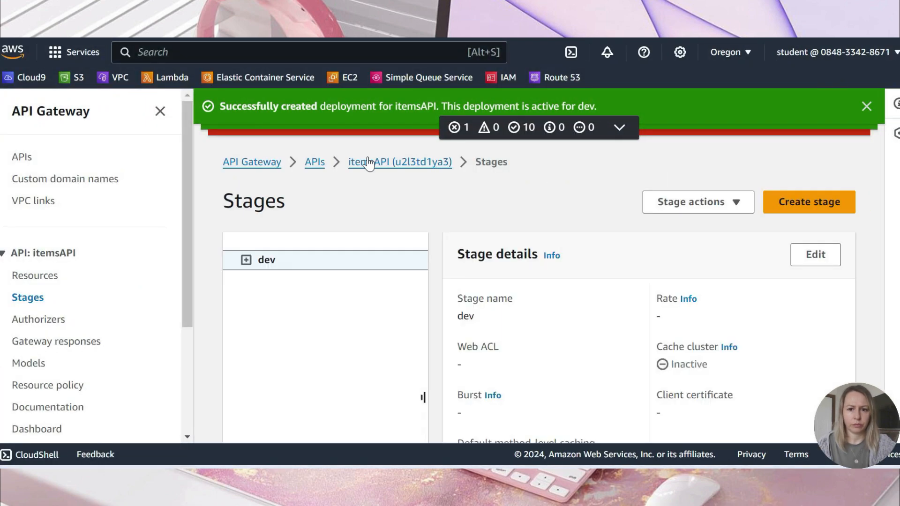
# - Review the dev stage details, copy its invoke URL and open it in a new browser tab
pyautogui.scroll(-2, 392, 205)
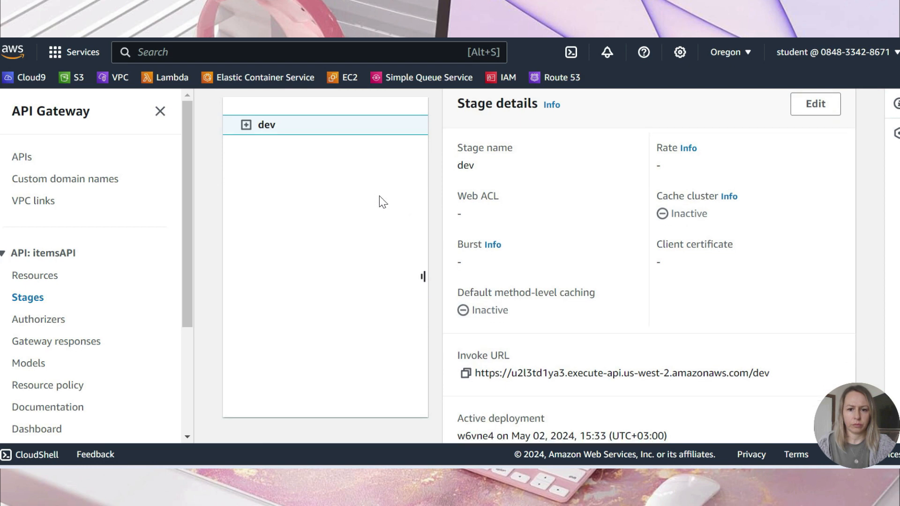
pyautogui.scroll(-7, 630, 176)
pyautogui.scroll(9, 666, 197)
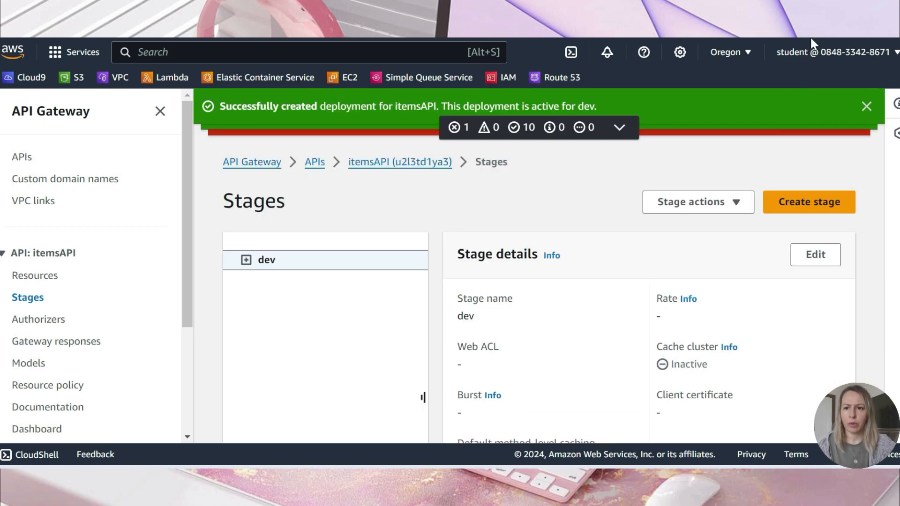
pyautogui.scroll(-6, 565, 242)
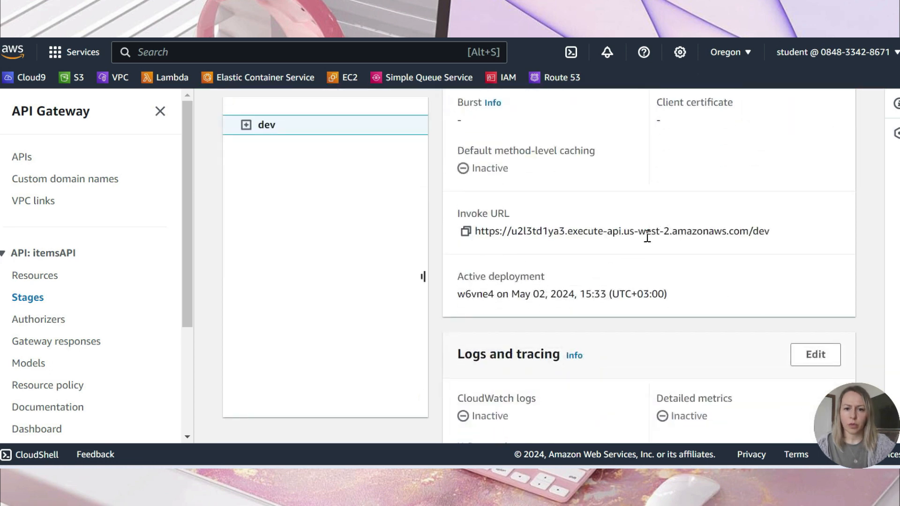
pyautogui.click(466, 231)
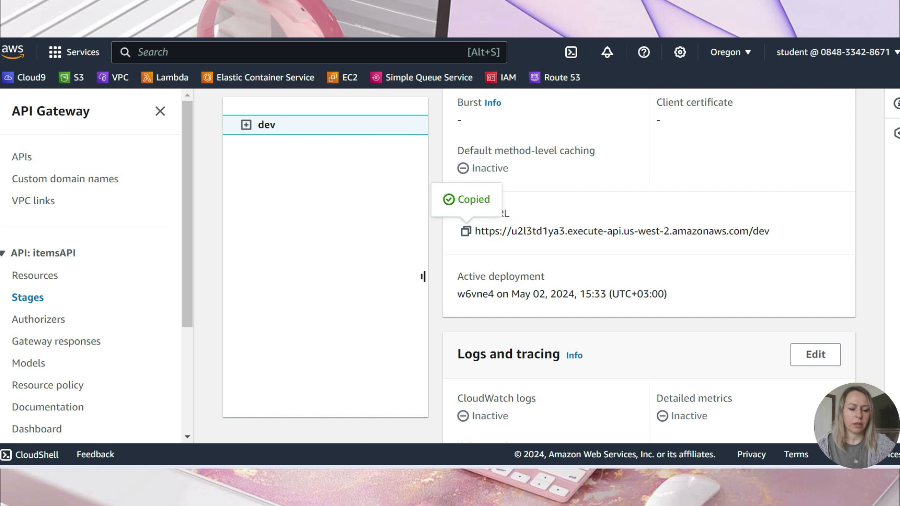
pyautogui.hotkey('ctrl', 't')
pyautogui.hotkey('ctrl', 'v')
pyautogui.press('Return')
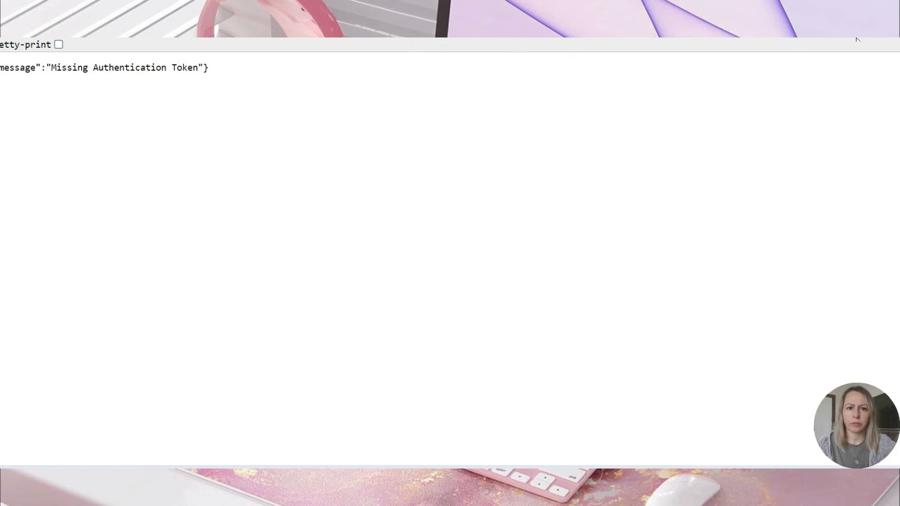
# - Append /items to the dev invoke URL and load the resulting address
pyautogui.click(419, 23)
pyautogui.click(420, 25)
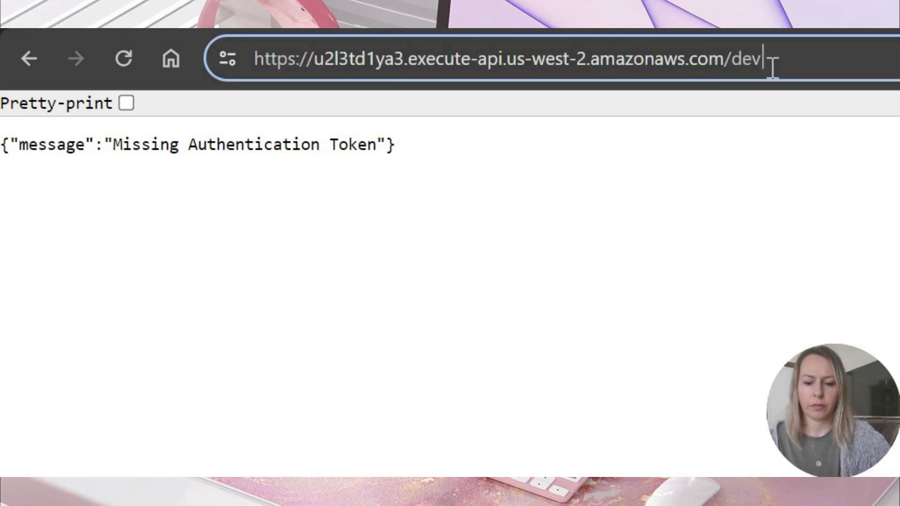
pyautogui.write('/')
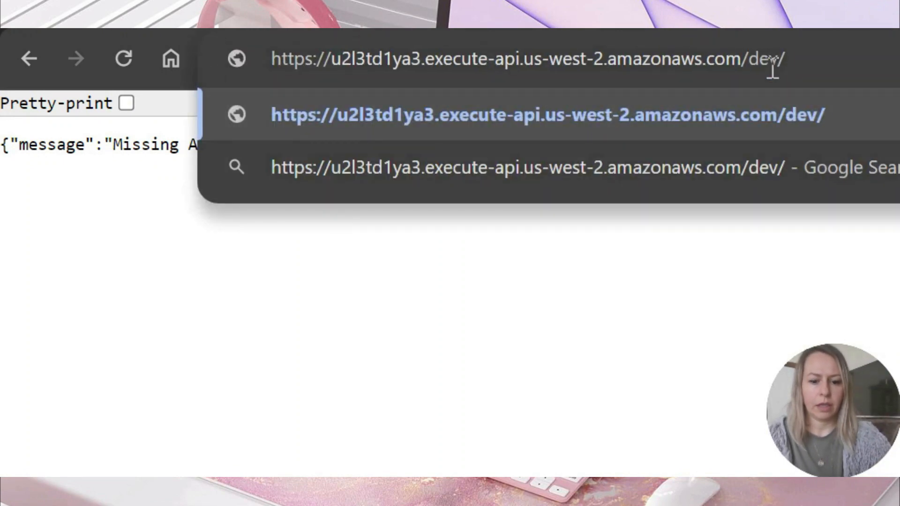
pyautogui.write('items')
pyautogui.press('Return')
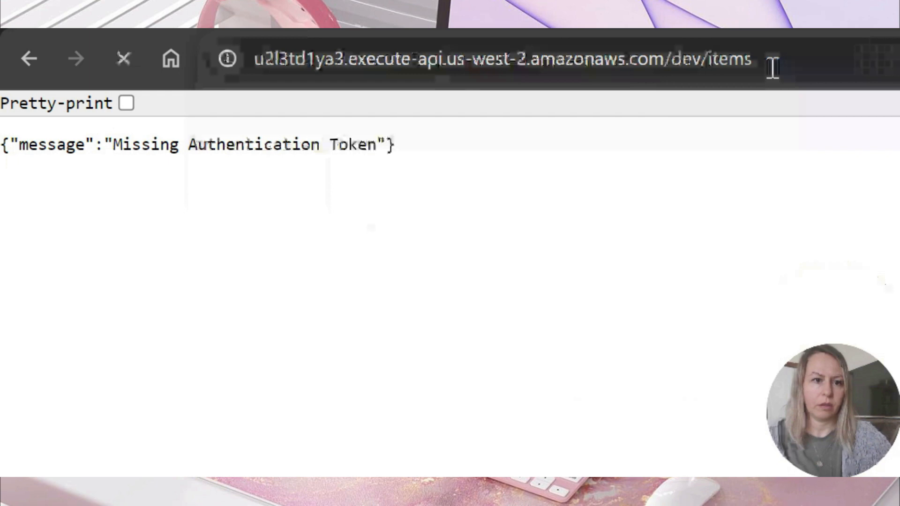
# - Try to request the item with ID 8 from the dev stage using the path /dev/items/item/8
pyautogui.click(824, 60)
pyautogui.click(823, 61)
pyautogui.press('BackSpace')
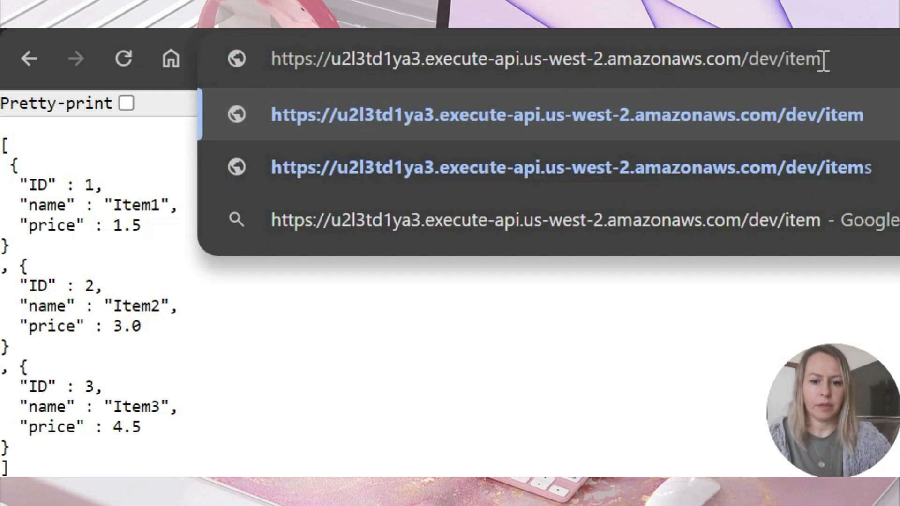
pyautogui.write('/')
pyautogui.press('BackSpace')
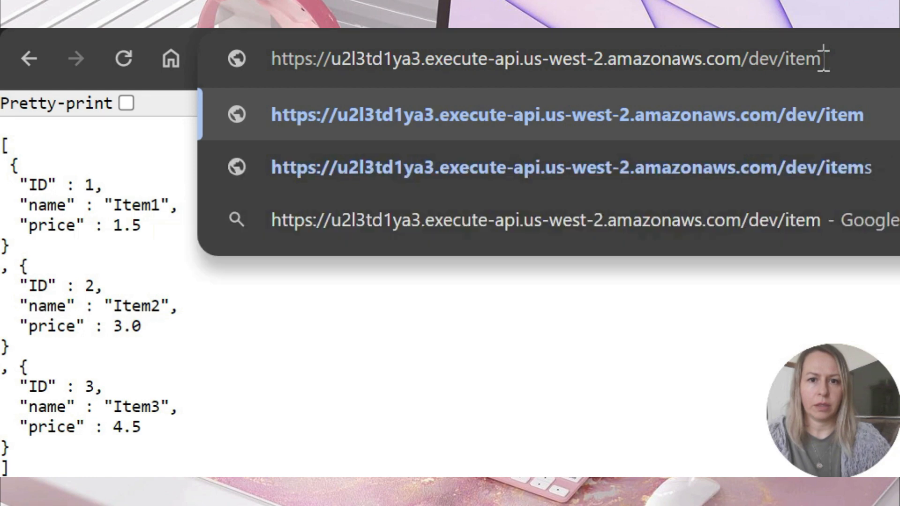
pyautogui.write('s/')
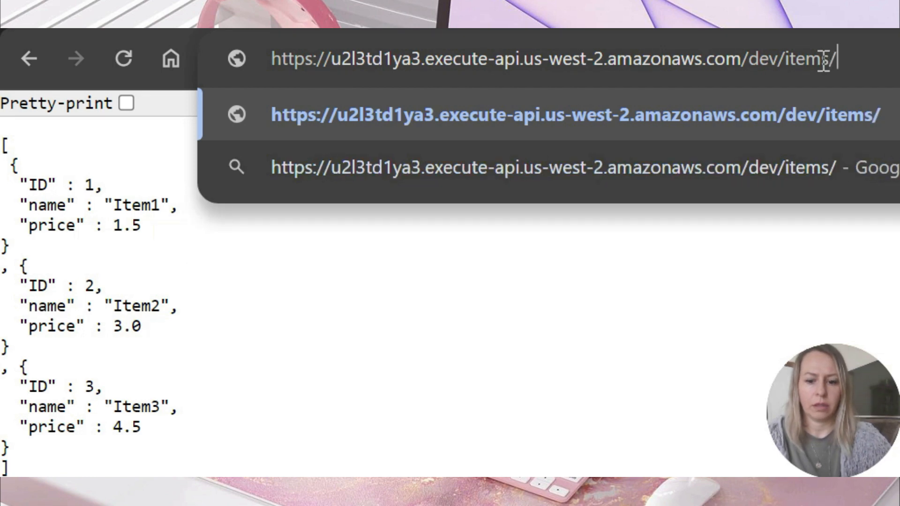
pyautogui.write('item')
pyautogui.write('/')
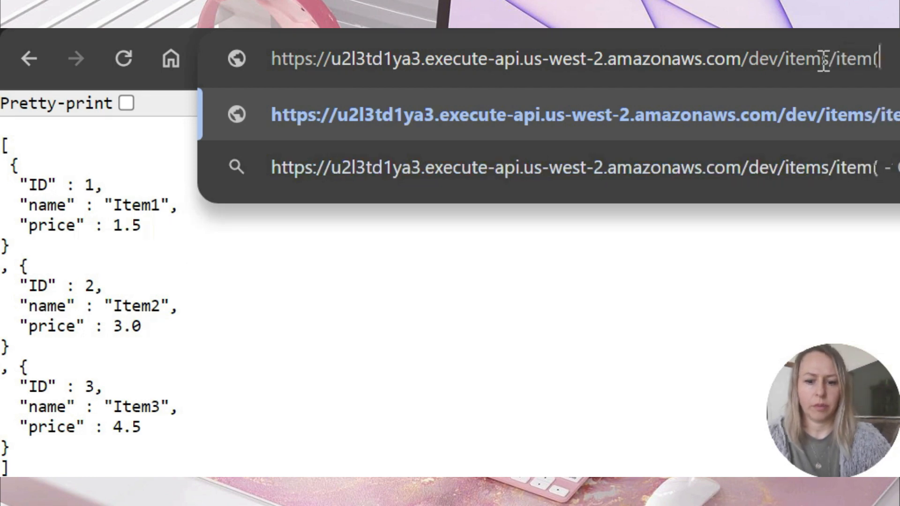
pyautogui.write('8')
pyautogui.press('Return')
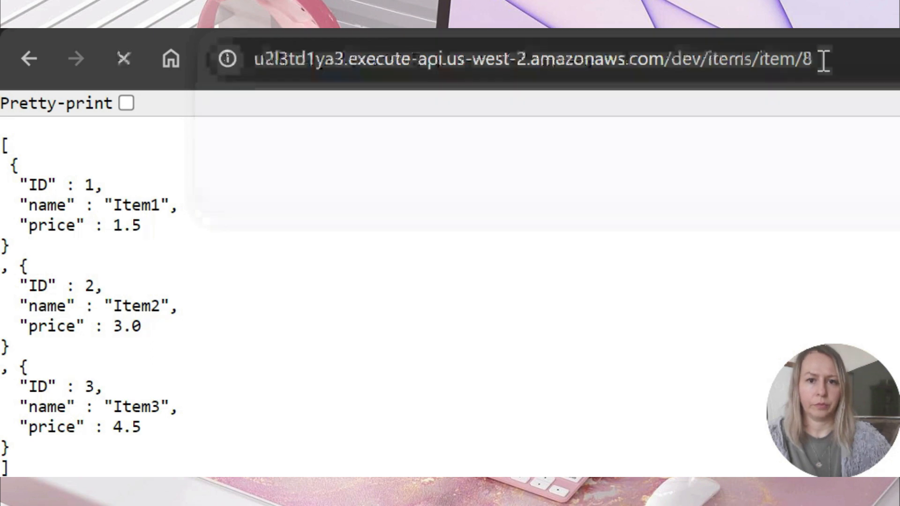
# - Try the same nested path with ID 3 by loading /dev/items/item/3
pyautogui.click(854, 61)
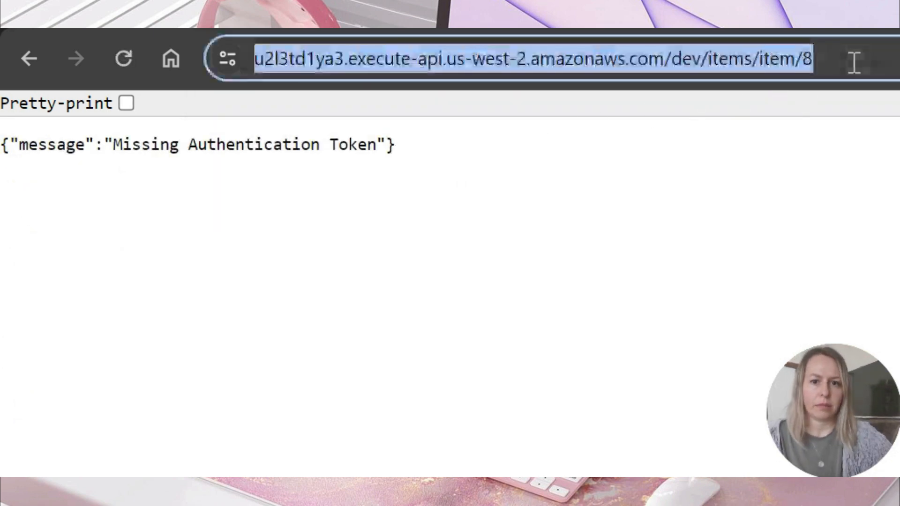
pyautogui.click(855, 61)
pyautogui.press('BackSpace')
pyautogui.write('3')
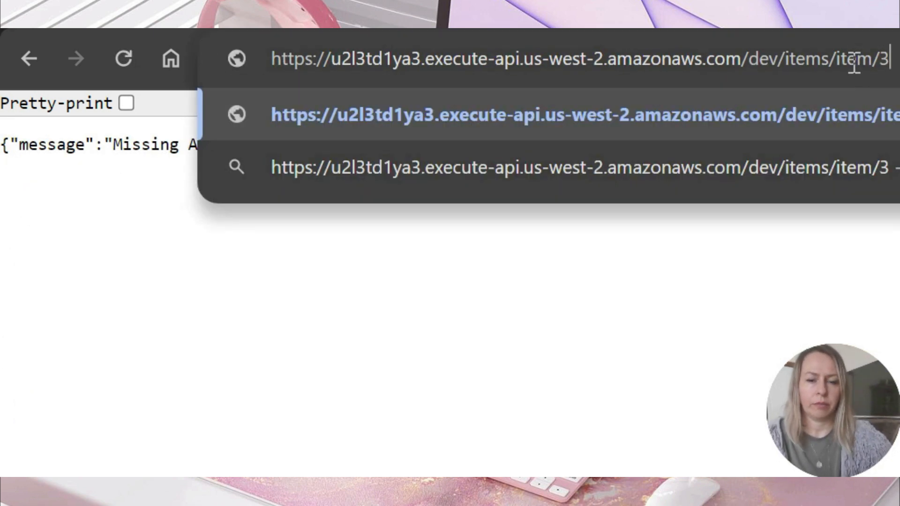
pyautogui.press('Return')
# - Try to load the item by removing the items segment, making the path /dev/item/3, and request it again
pyautogui.click(839, 56)
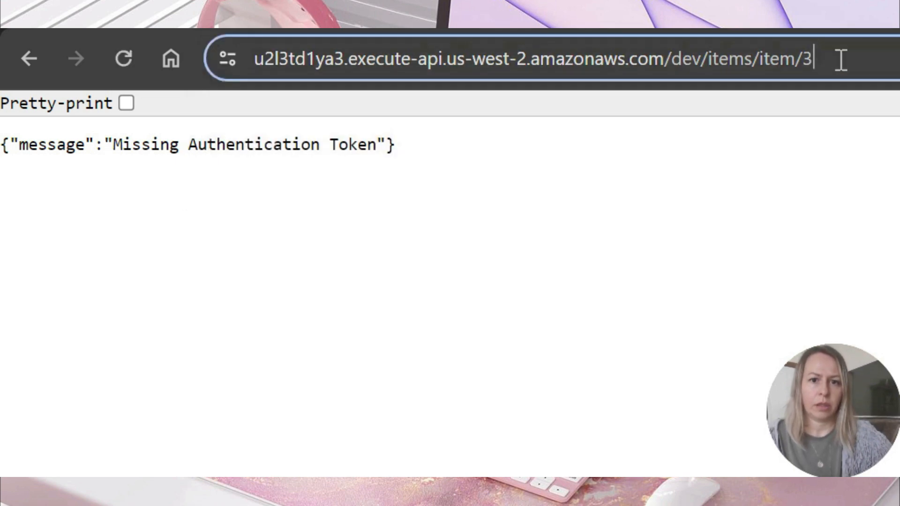
pyautogui.click(840, 55)
pyautogui.click(812, 58)
pyautogui.press('BackSpace')
pyautogui.press('BackSpace')
pyautogui.press('BackSpace')
pyautogui.press('BackSpace')
pyautogui.press('BackSpace')
pyautogui.press('BackSpace')
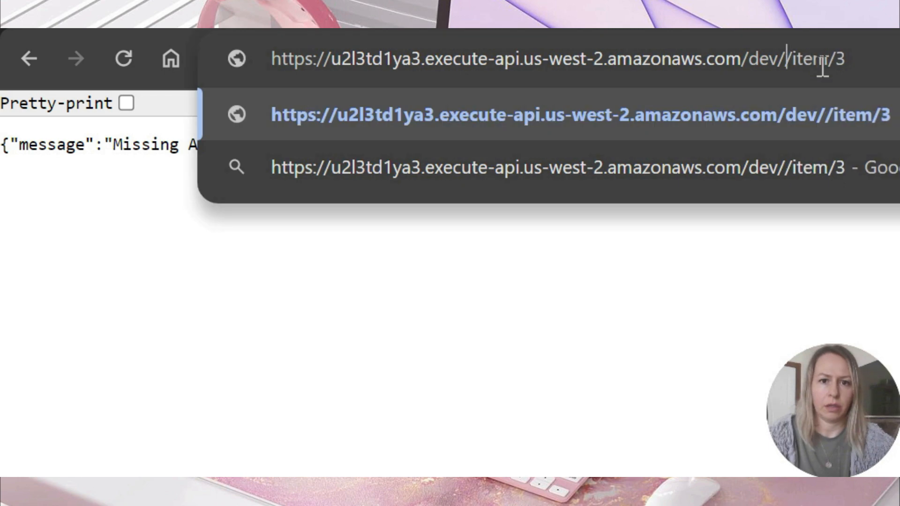
pyautogui.press('Return')
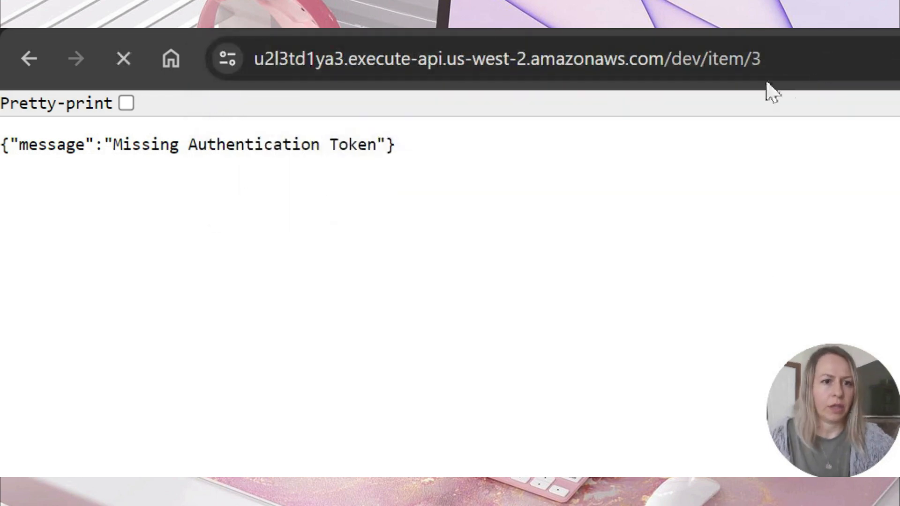
pyautogui.click(785, 63)
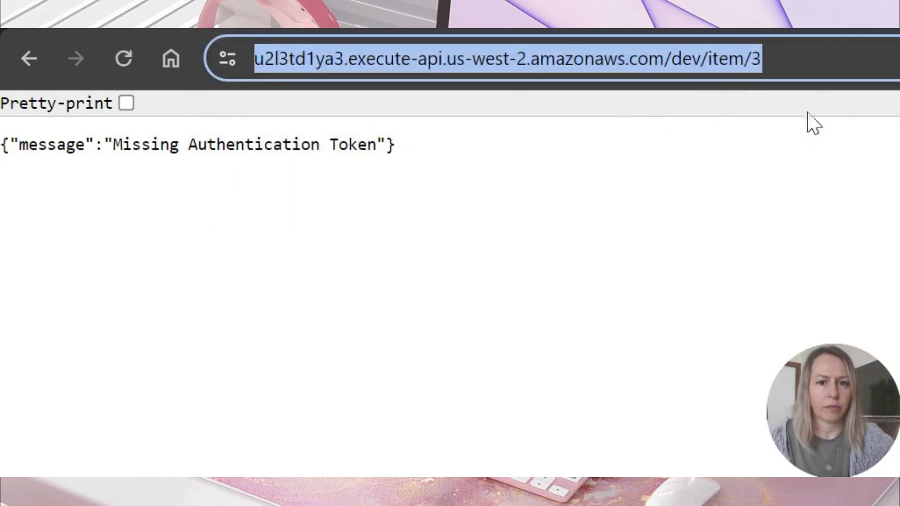
pyautogui.click(748, 58)
pyautogui.press('Return')
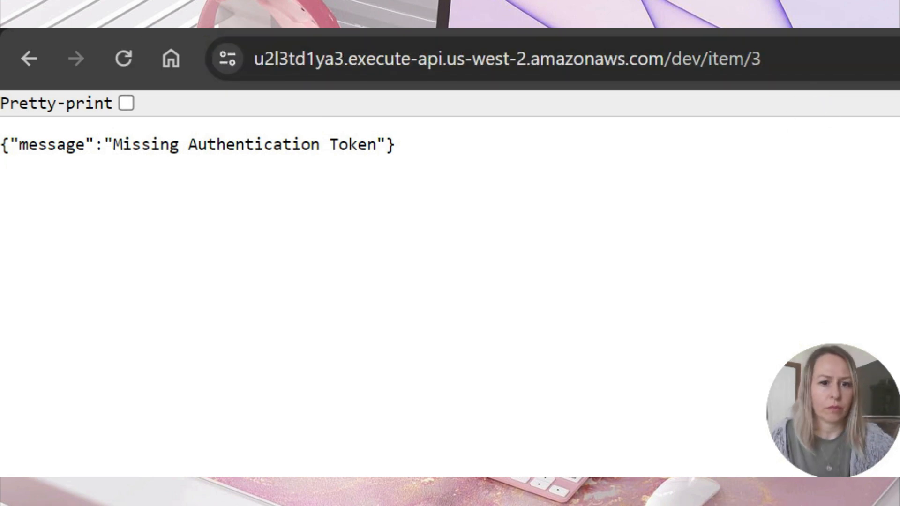
# - Correct the dev stage URL path to /dev/items/8 and load it to request the item with ID 8
pyautogui.click(800, 60)
pyautogui.click(802, 59)
pyautogui.press('BackSpace')
pyautogui.press('BackSpace')
pyautogui.press('BackSpace')
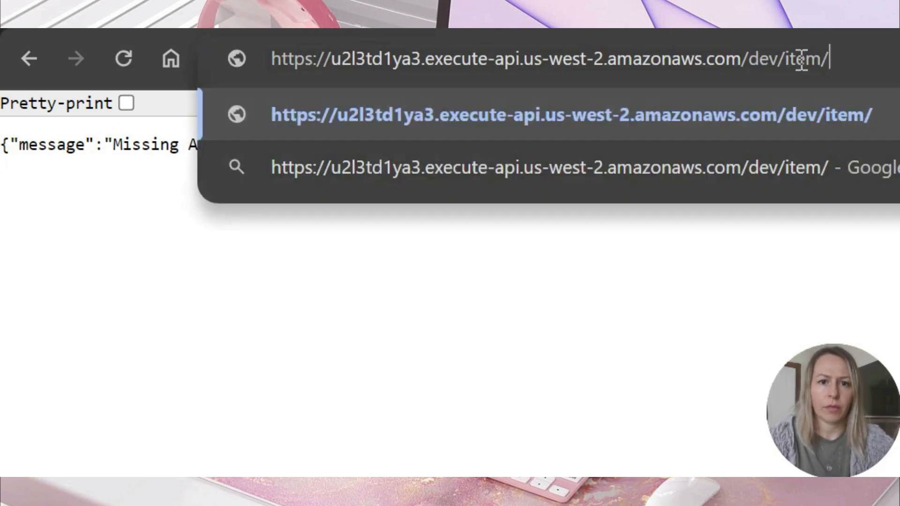
pyautogui.write('m')
pyautogui.press('BackSpace')
pyautogui.write('m')
pyautogui.press('BackSpace')
pyautogui.write('s')
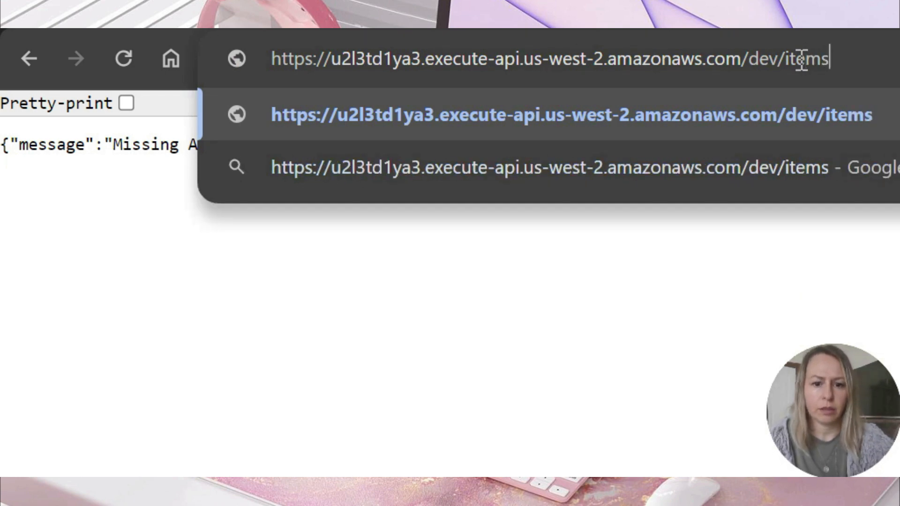
pyautogui.write('/8')
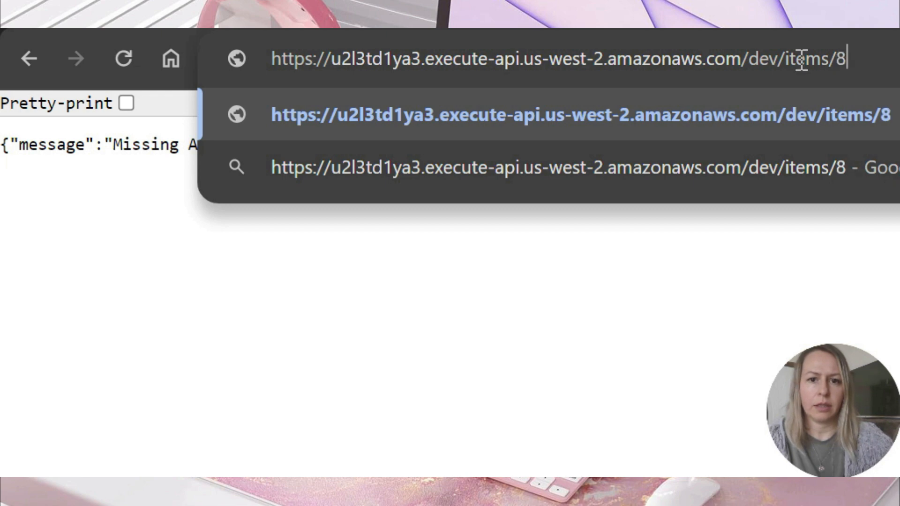
pyautogui.press('Return')
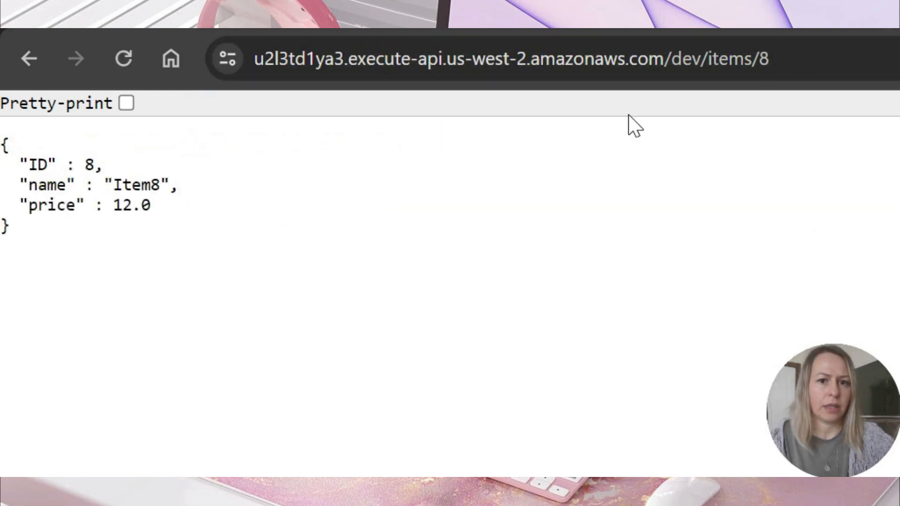
# - Request the item with ID 3 by loading the path /dev/items/3
pyautogui.click(786, 56)
pyautogui.press('End')
pyautogui.press('BackSpace')
pyautogui.write('3')
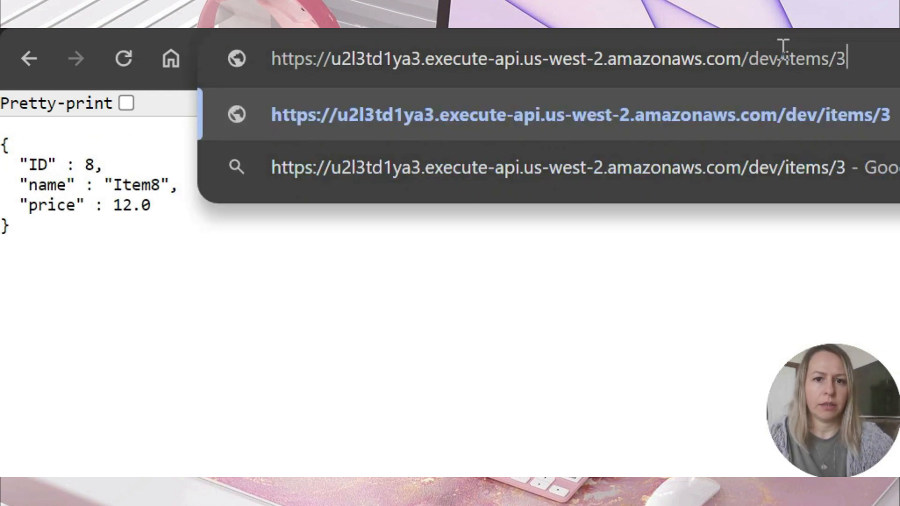
pyautogui.press('Return')
# - Request the item with ID 20 by loading the path /dev/items/20
pyautogui.click(792, 57)
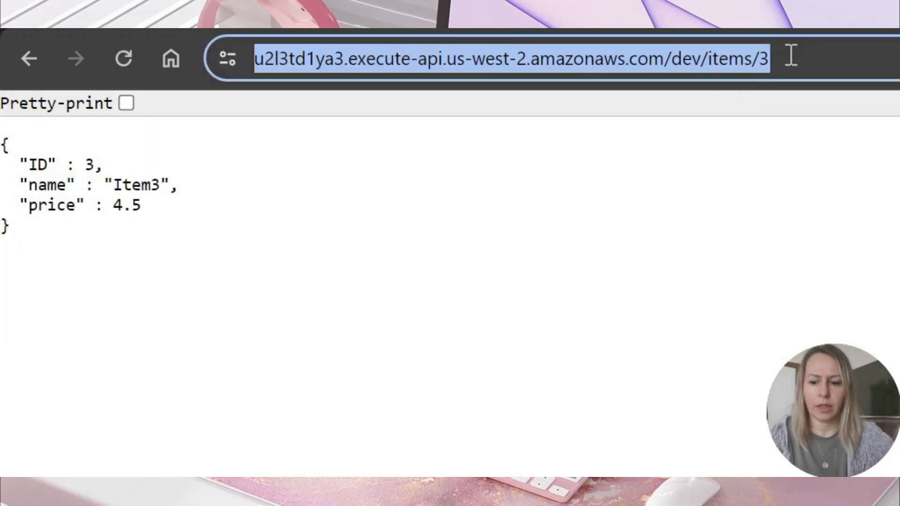
pyautogui.press('End')
pyautogui.press('BackSpace')
pyautogui.write('20')
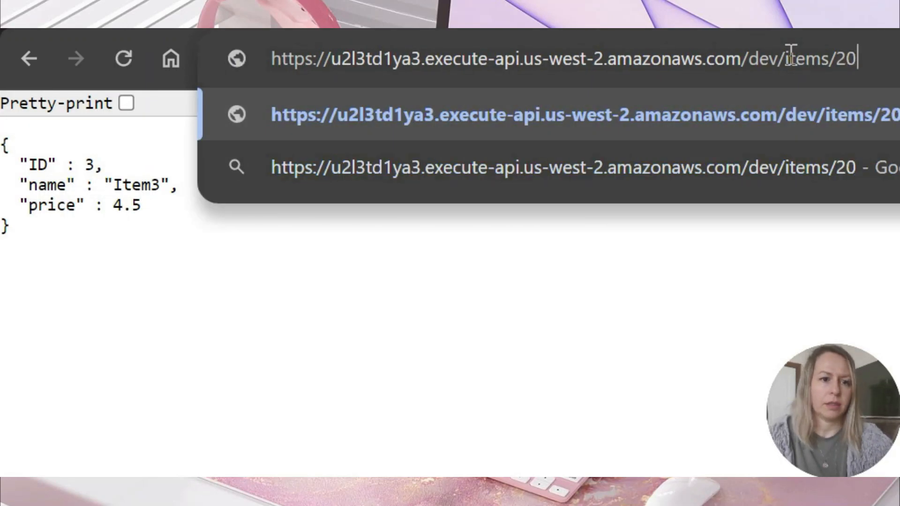
pyautogui.press('Return')
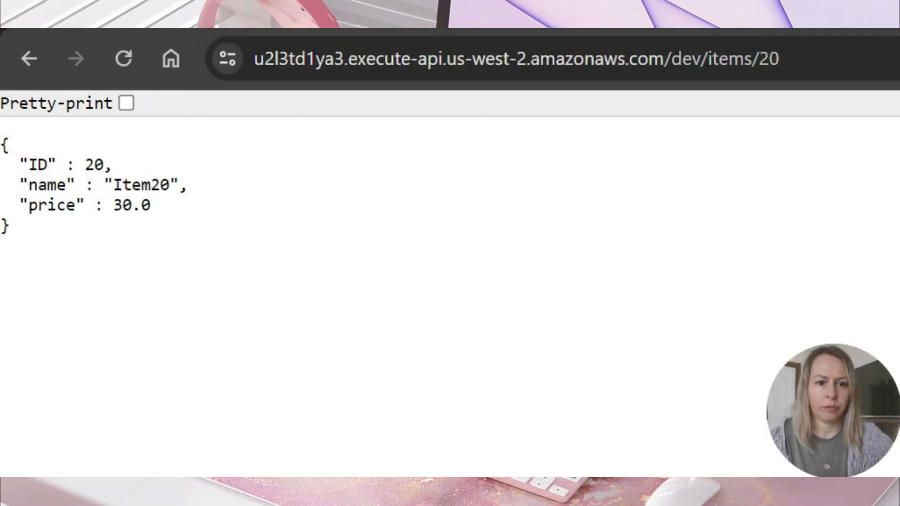